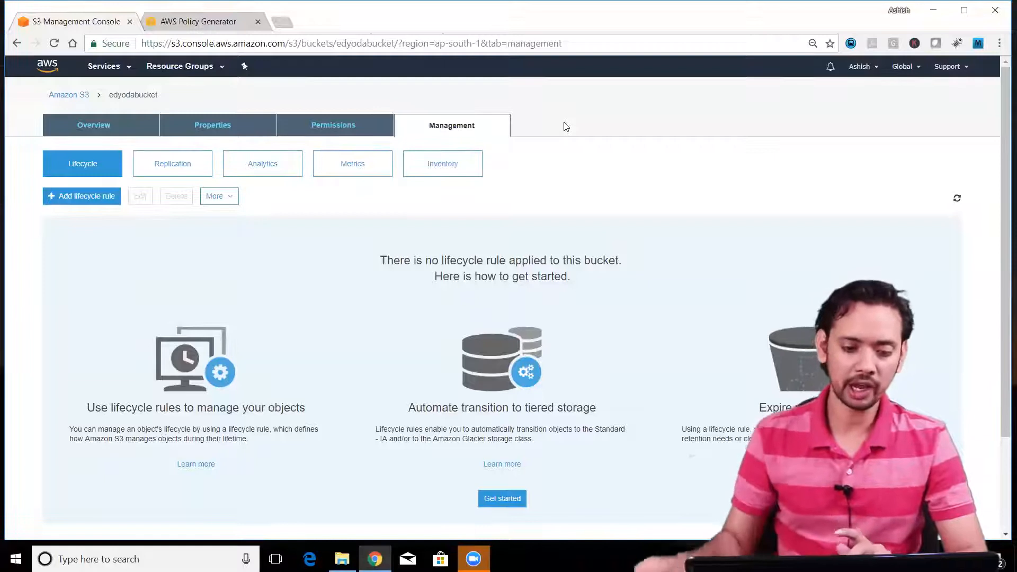
# Step: Examine the settings for a new inventory report on edyodabucket and cancel without saving a report
pyautogui.click(442, 170)
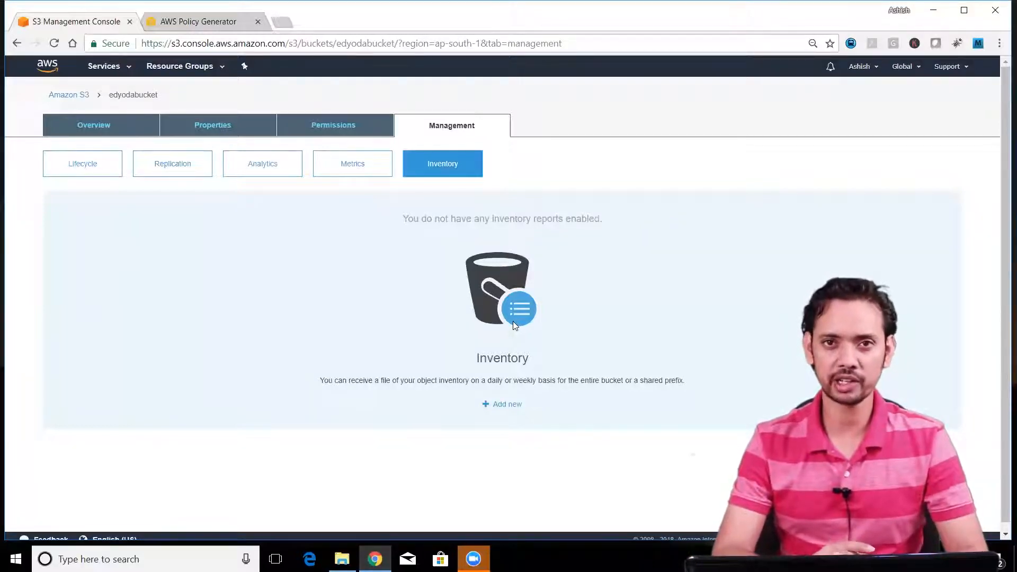
pyautogui.scroll(-1, 477, 336)
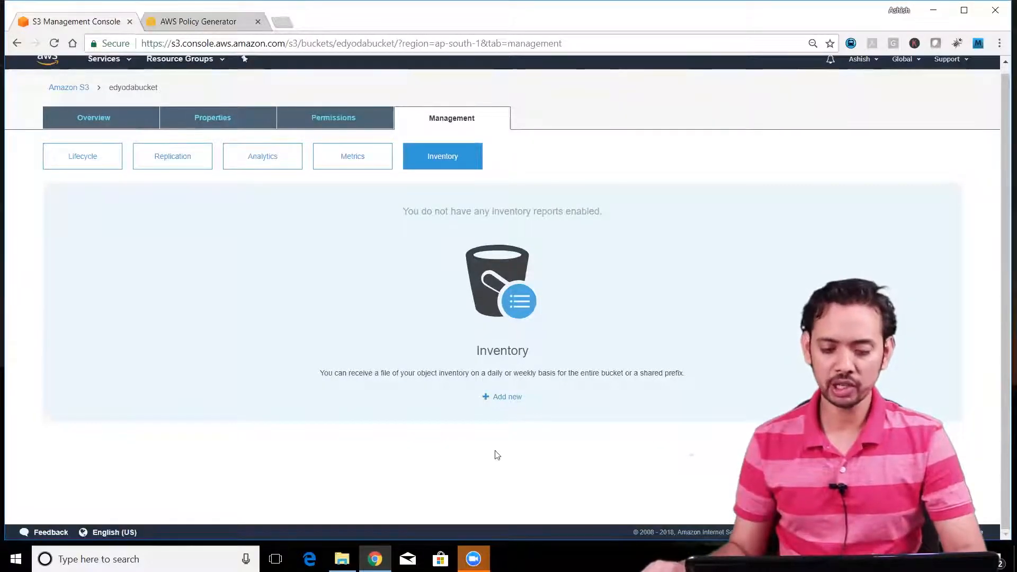
pyautogui.click(504, 402)
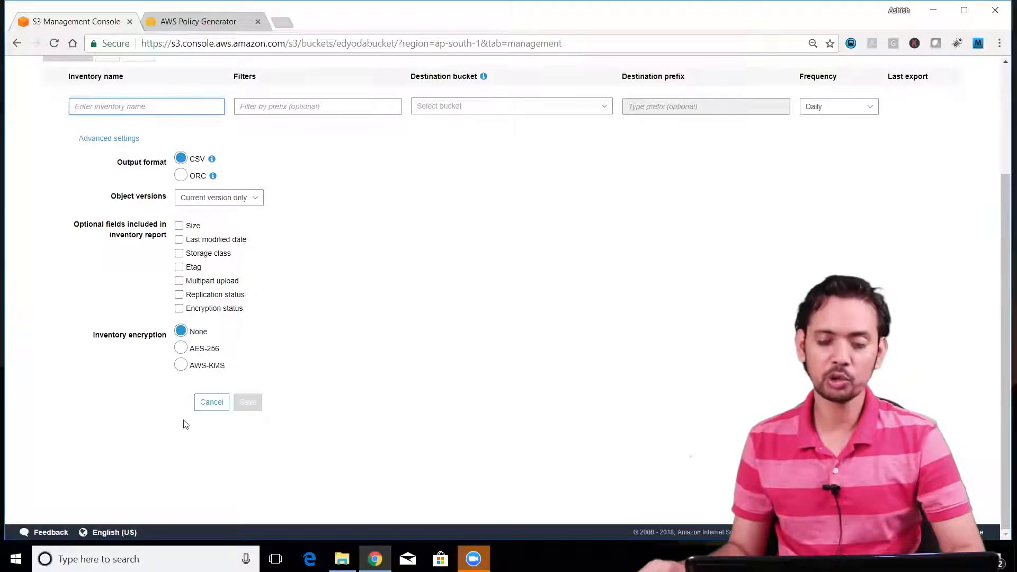
pyautogui.click(213, 402)
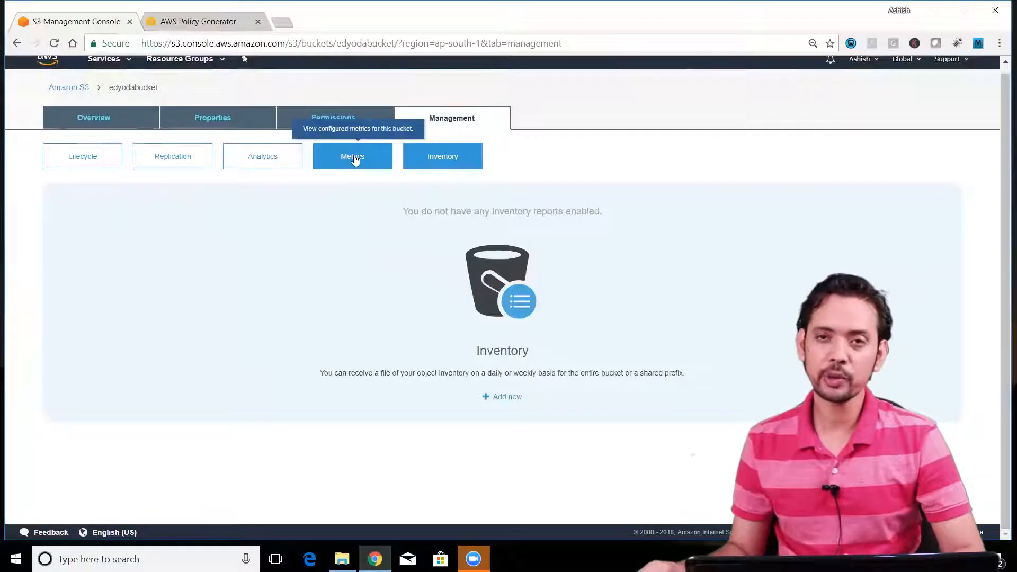
# Step: Examine the bucket's storage and request metrics and its storage class analysis page
pyautogui.click(354, 159)
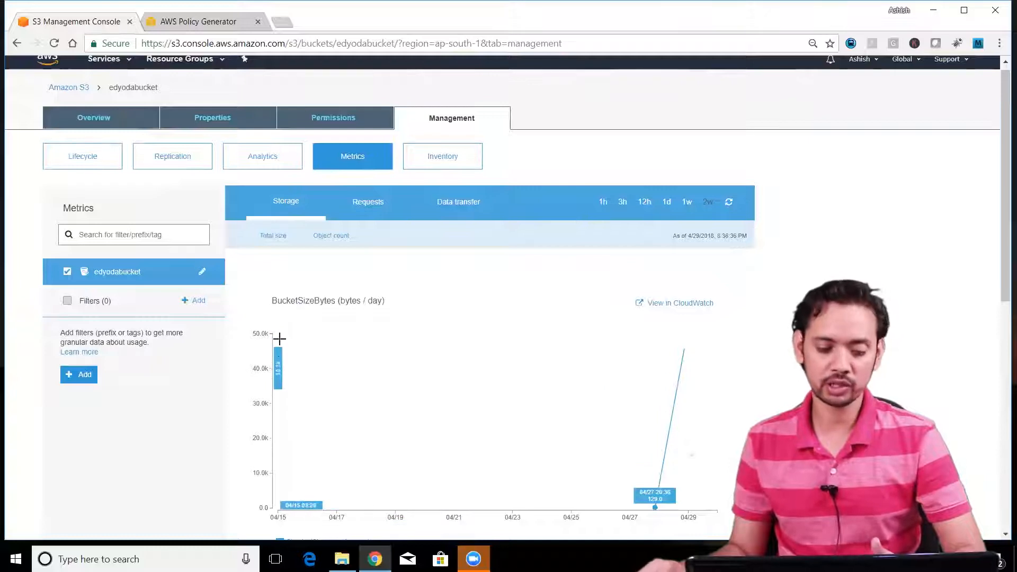
pyautogui.click(370, 206)
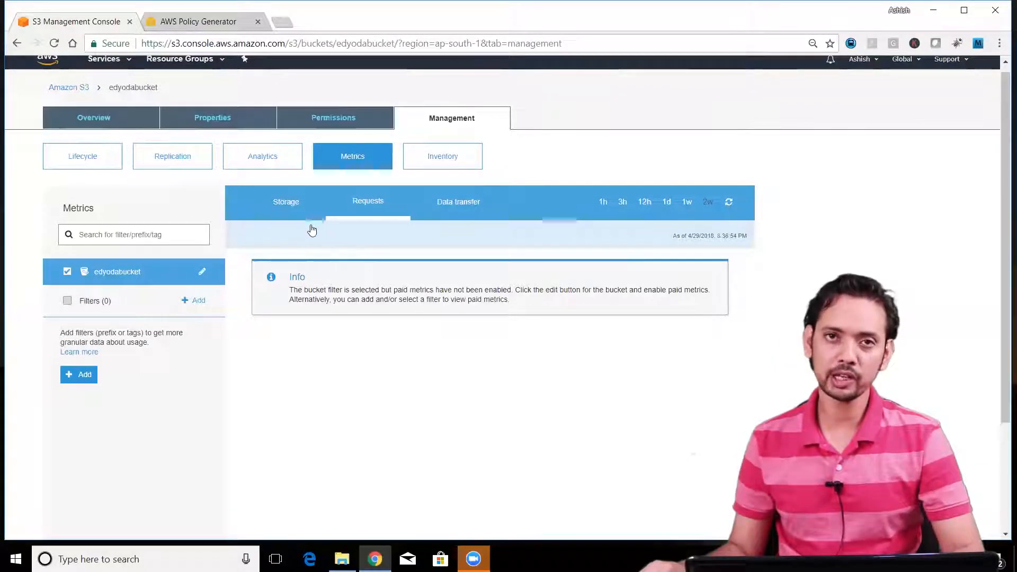
pyautogui.click(267, 157)
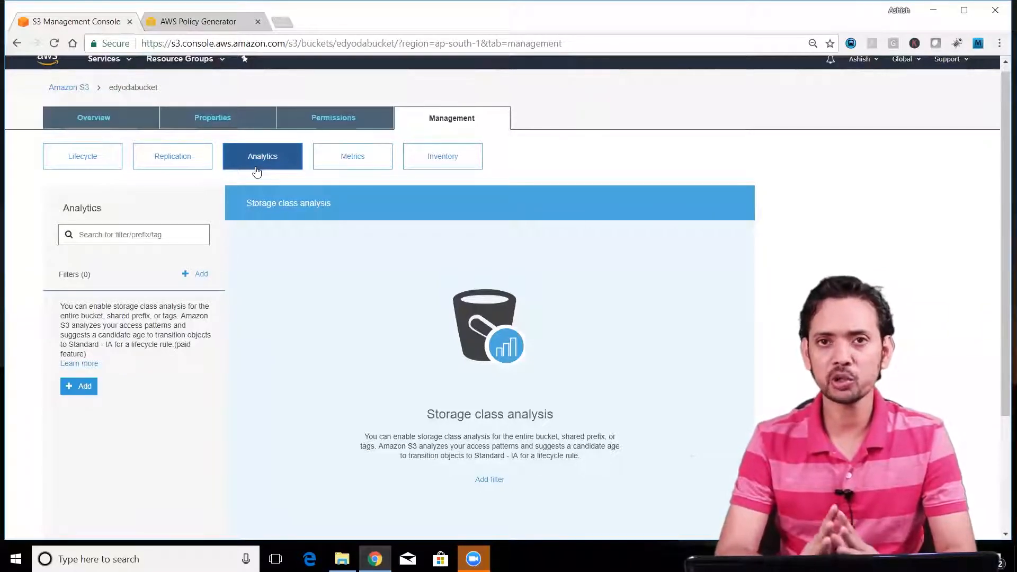
# Step: Start a lifecycle rule named mylifecyclerule for the whole bucket and proceed to its transitions
pyautogui.click(74, 162)
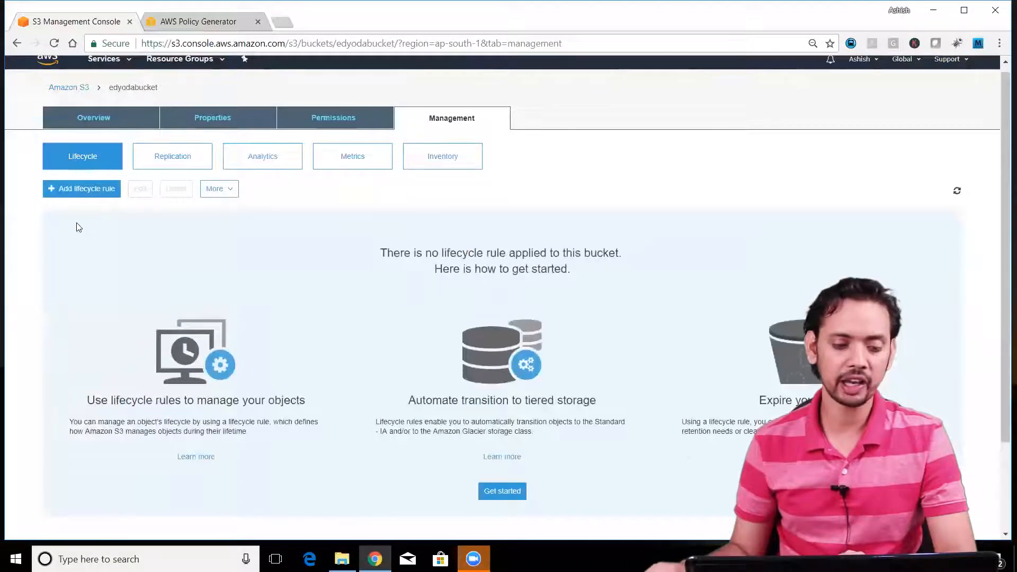
pyautogui.click(76, 192)
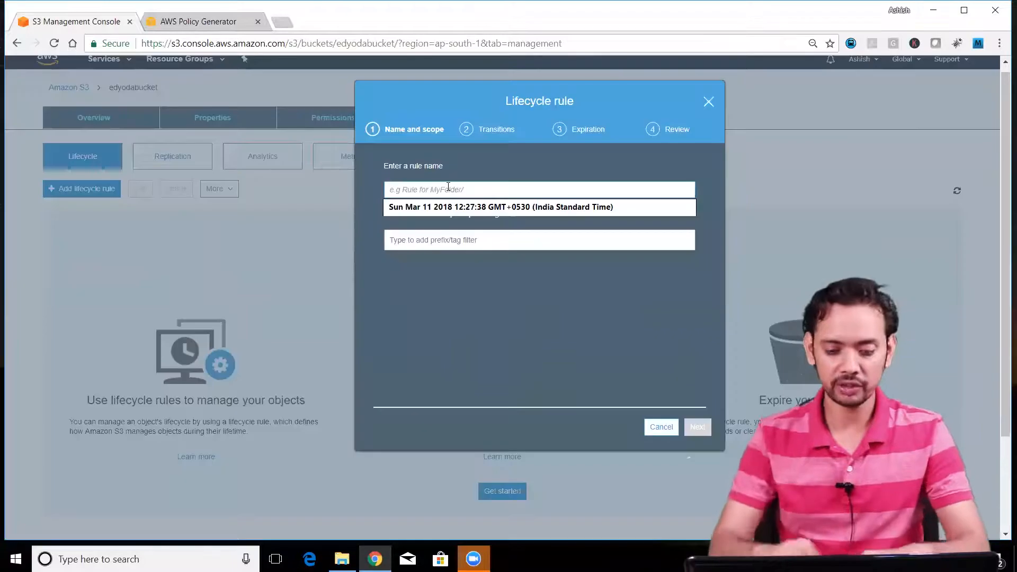
pyautogui.click(448, 188)
pyautogui.write('mylifecyclerule')
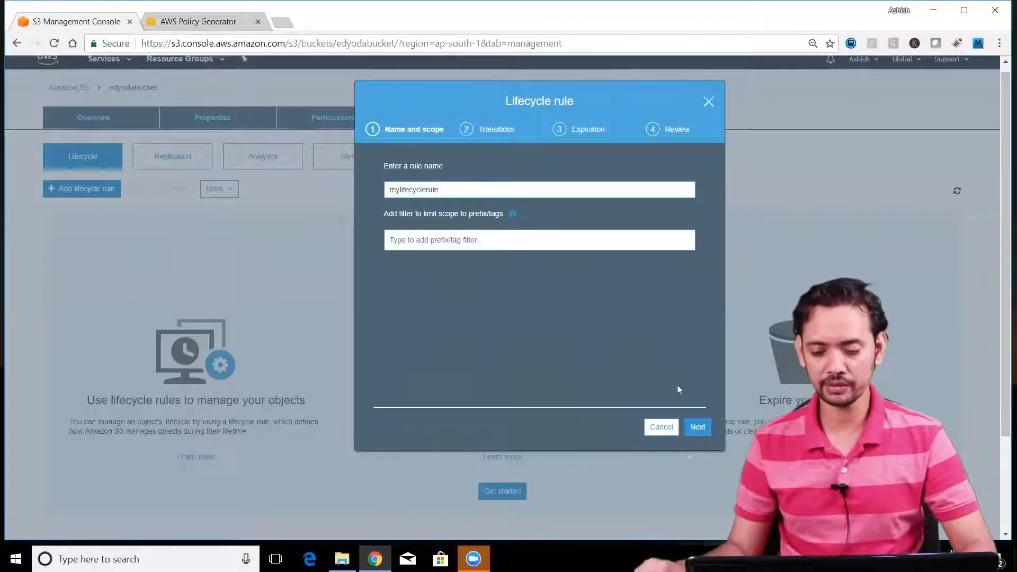
pyautogui.click(697, 427)
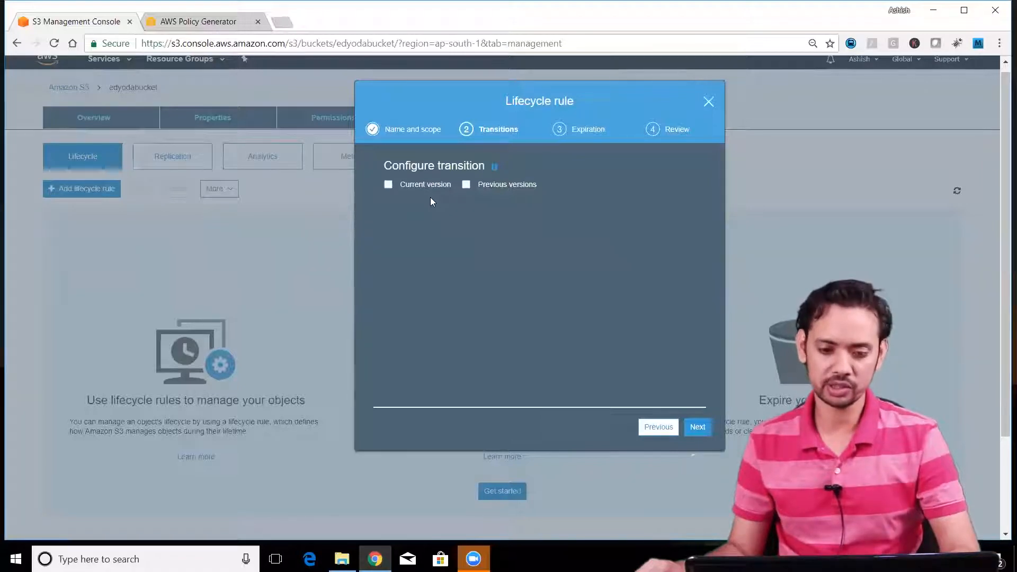
# Step: Add a transition for current object versions to Standard-IA 30 days after creation
pyautogui.click(389, 186)
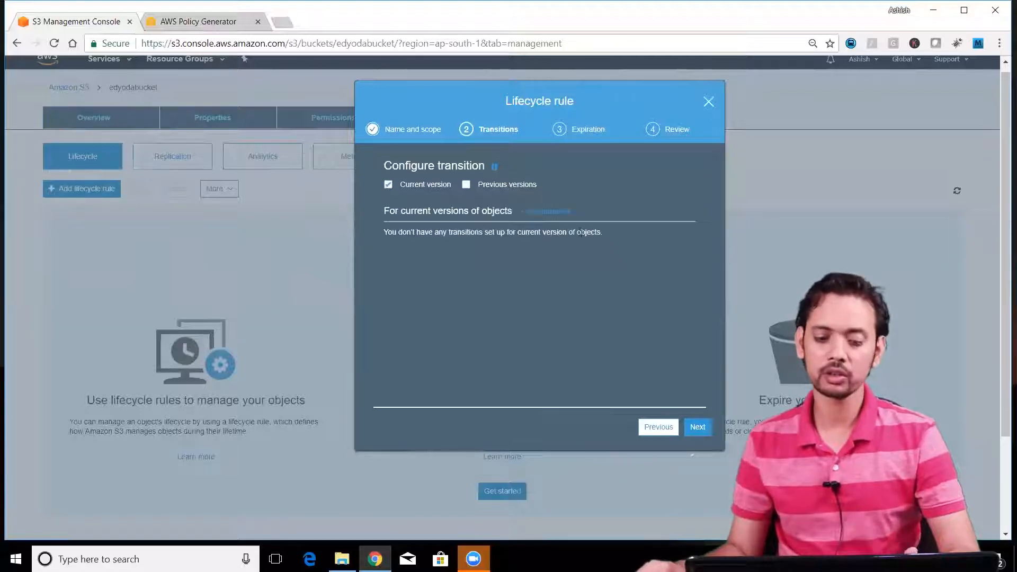
pyautogui.click(554, 215)
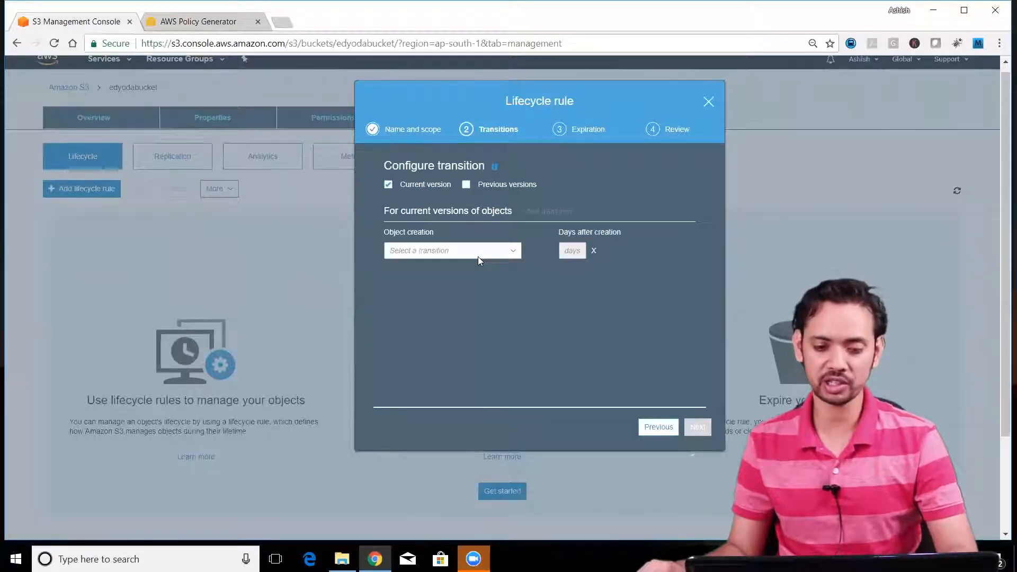
pyautogui.click(478, 256)
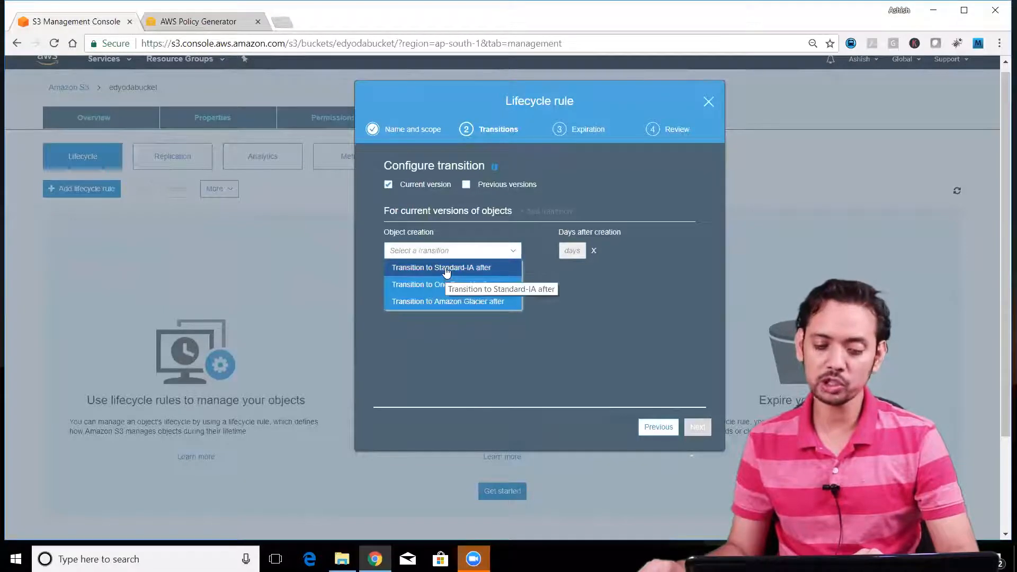
pyautogui.click(447, 268)
pyautogui.click(575, 257)
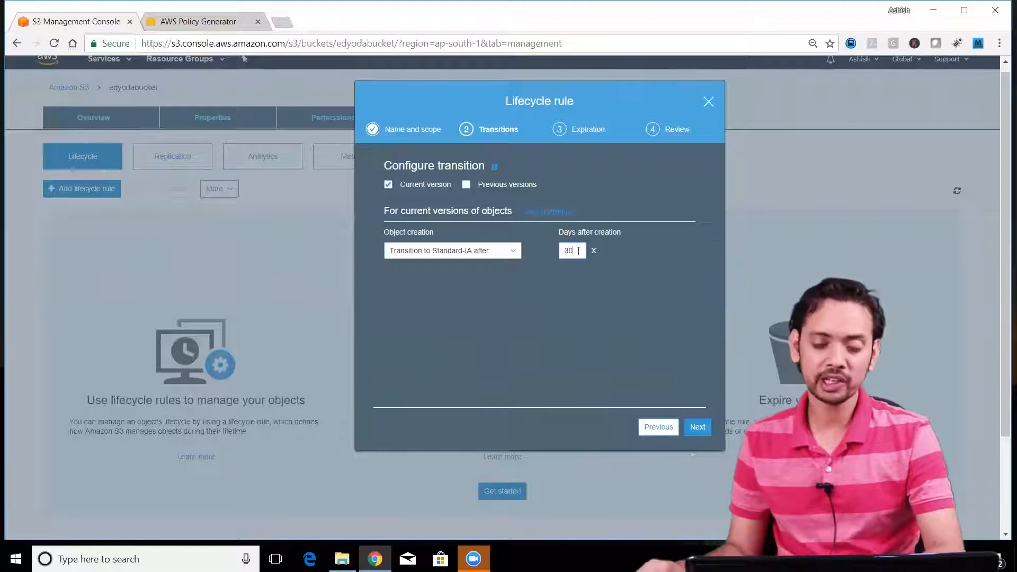
pyautogui.press('BackSpace')
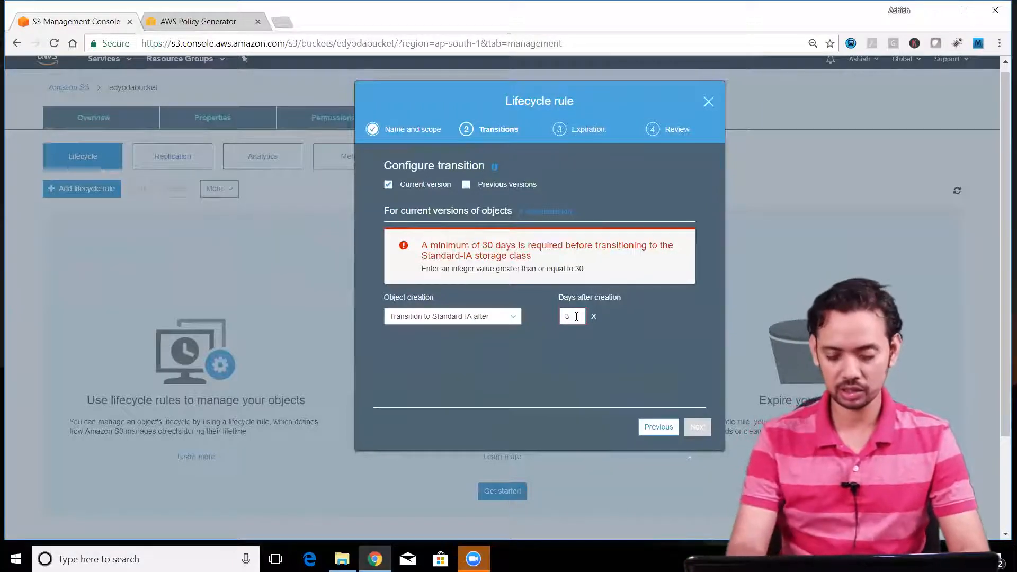
pyautogui.write('0')
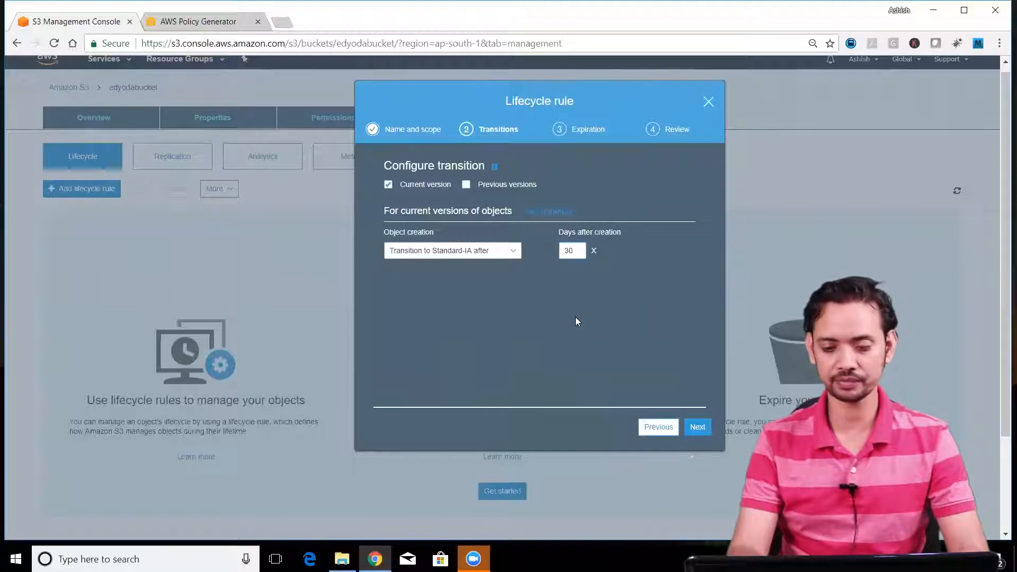
# Step: Add a second current-version transition to Amazon Glacier 60 days after creation and proceed to expiration
pyautogui.click(542, 217)
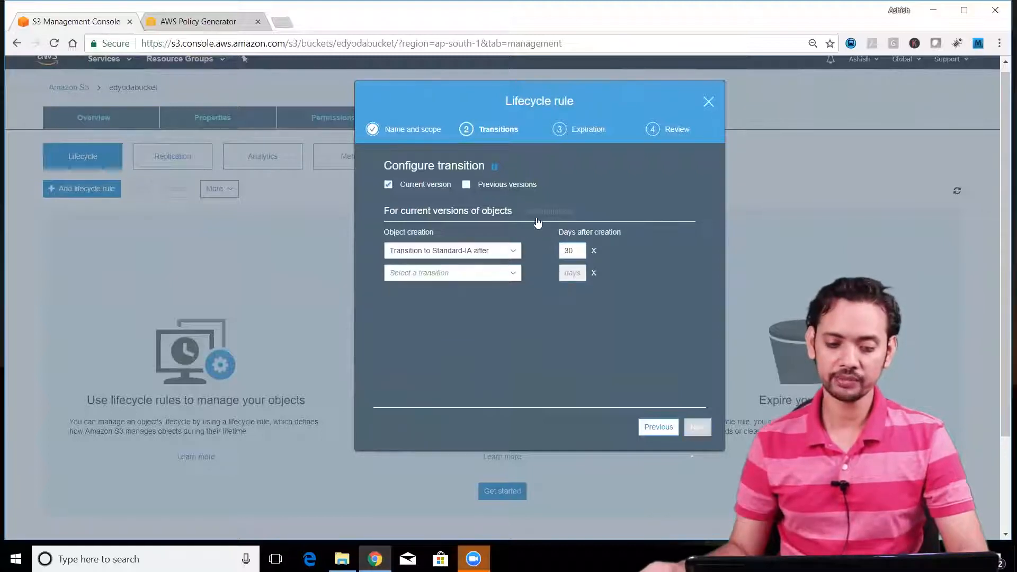
pyautogui.click(458, 275)
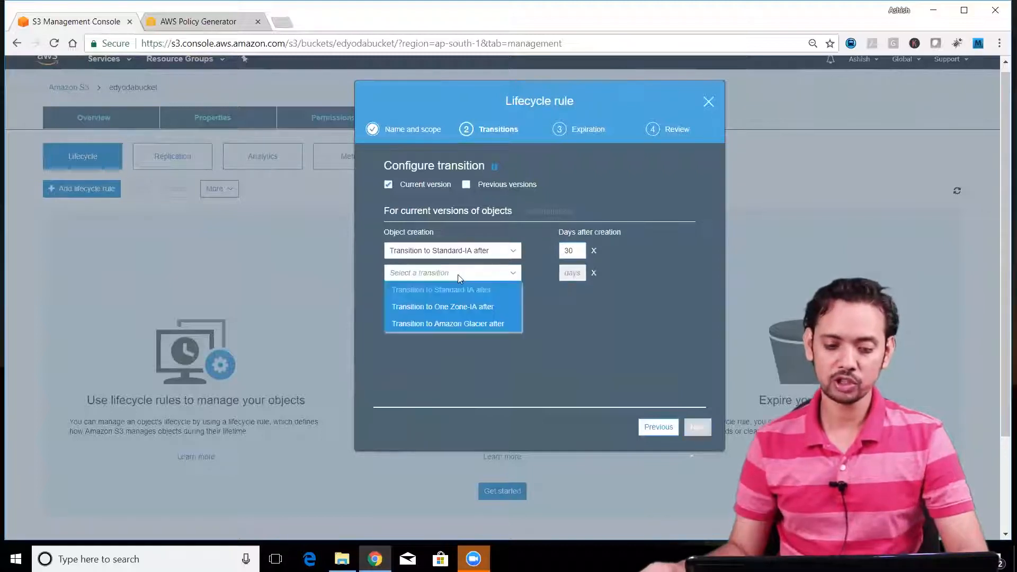
pyautogui.click(455, 326)
pyautogui.click(576, 275)
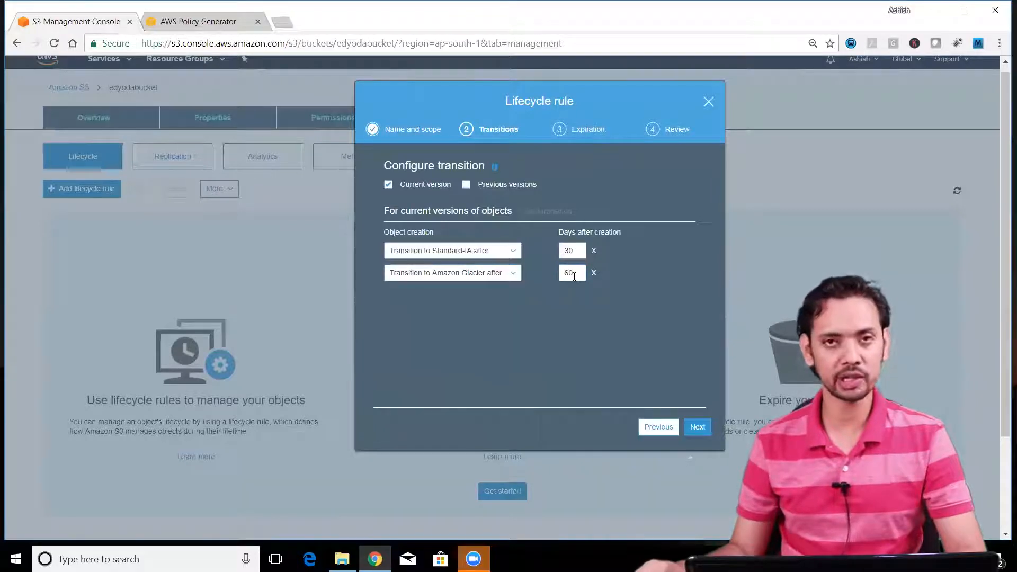
pyautogui.click(698, 428)
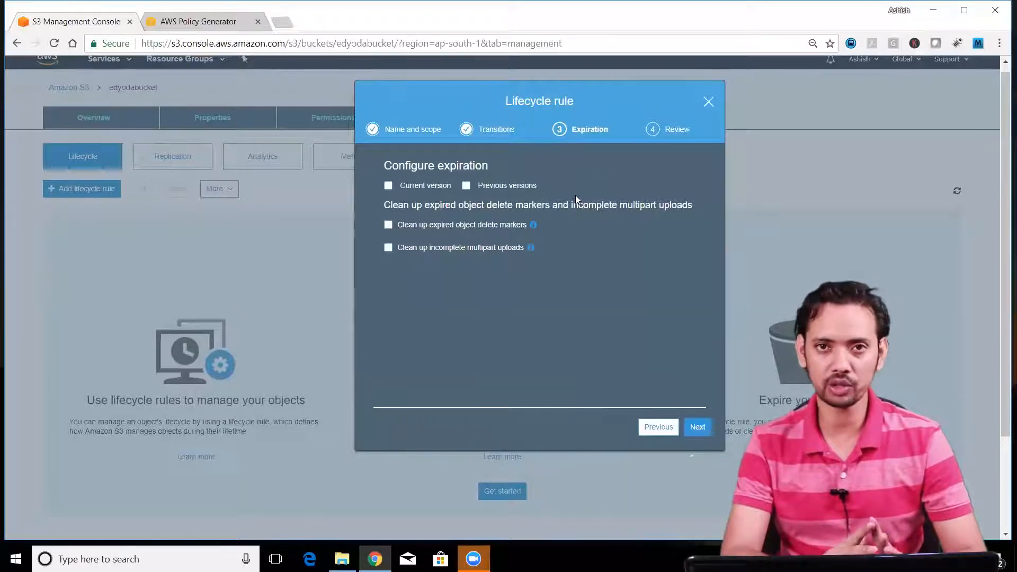
# Step: Expire current object versions 365 days after object creation
pyautogui.click(389, 186)
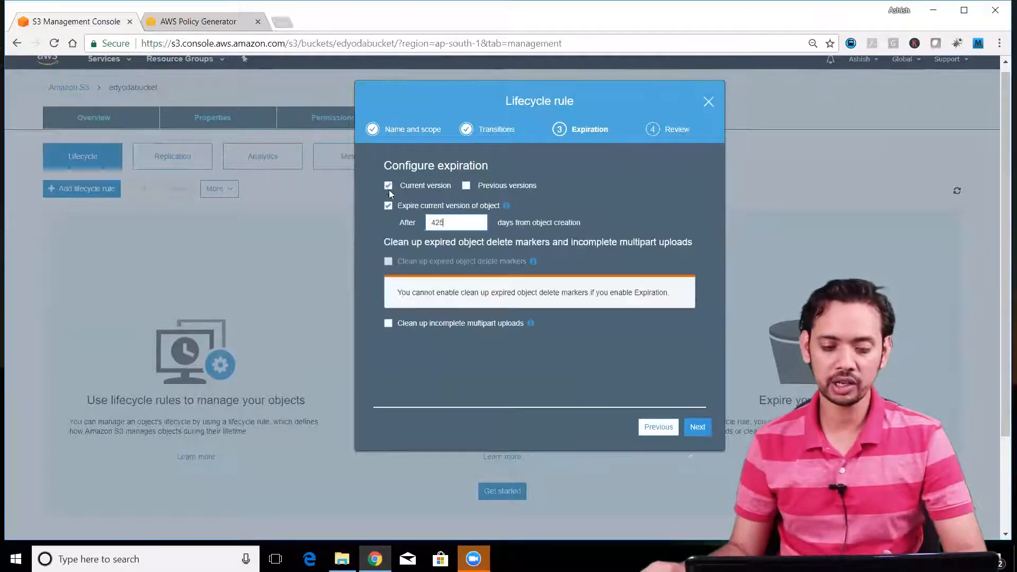
pyautogui.click(473, 229)
pyautogui.press('BackSpace')
pyautogui.press('BackSpace')
pyautogui.press('BackSpace')
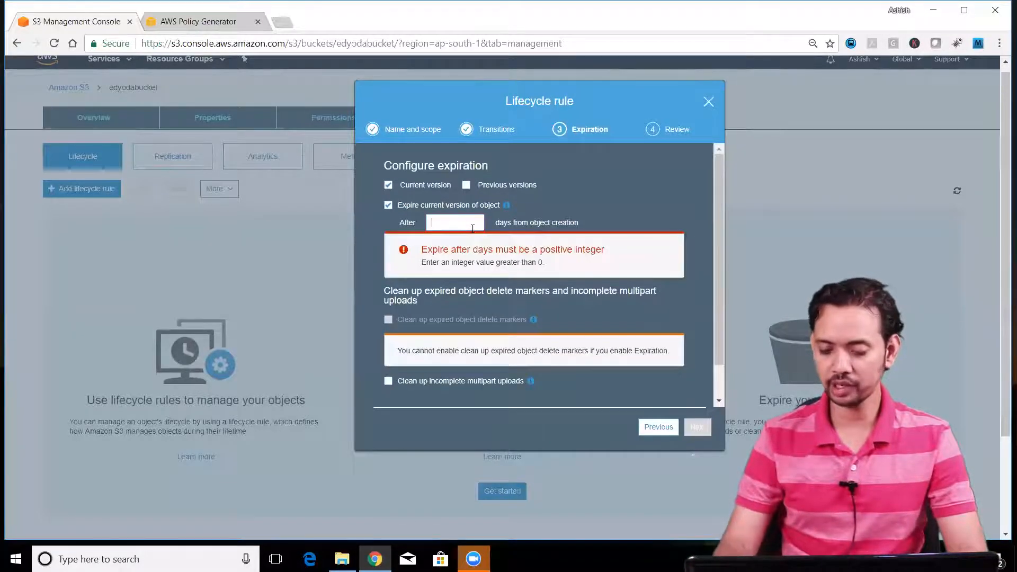
pyautogui.write('365')
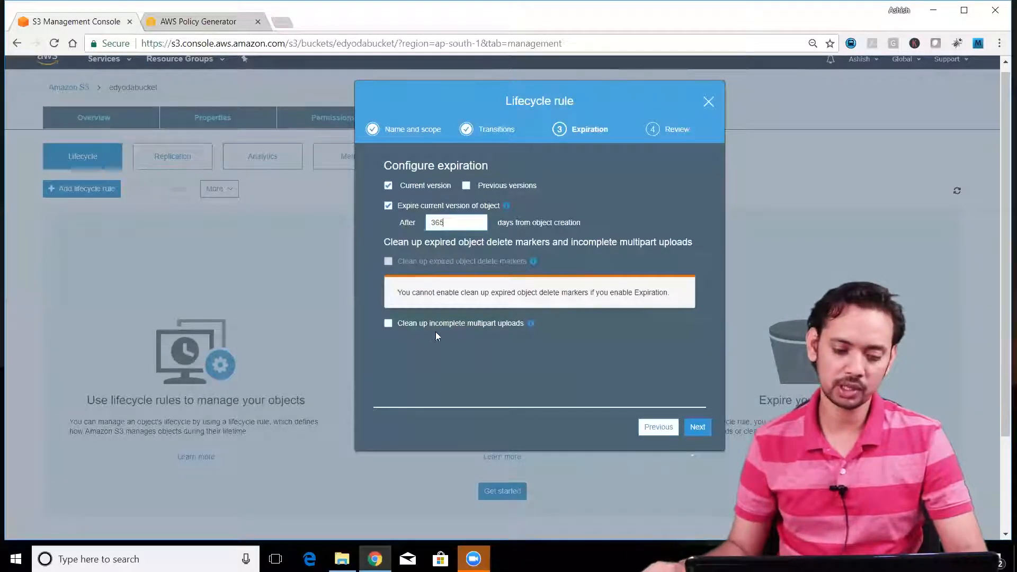
# Step: Enable cleanup of incomplete multipart uploads after 3 days and save the lifecycle rule
pyautogui.click(421, 326)
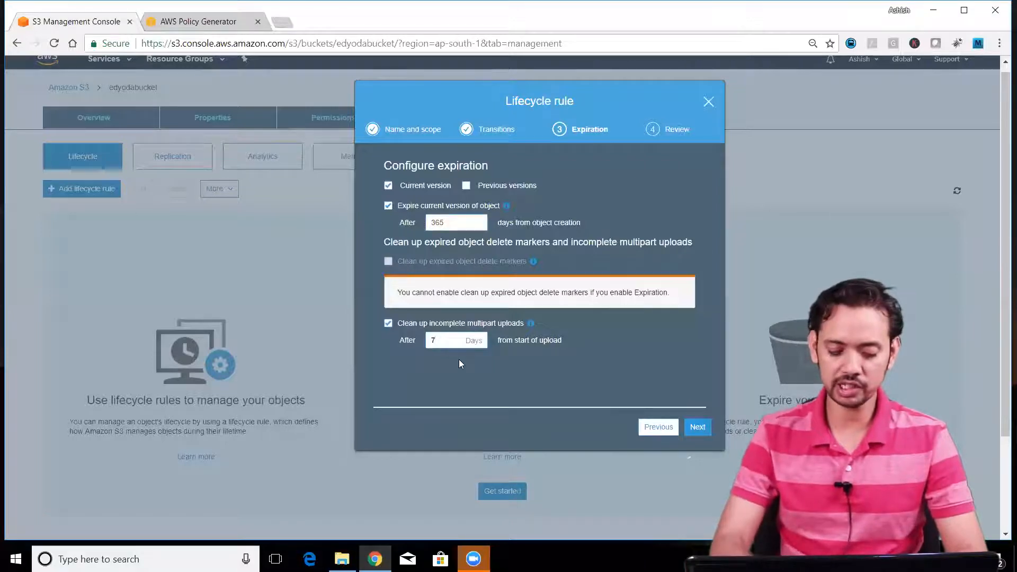
pyautogui.press('Return')
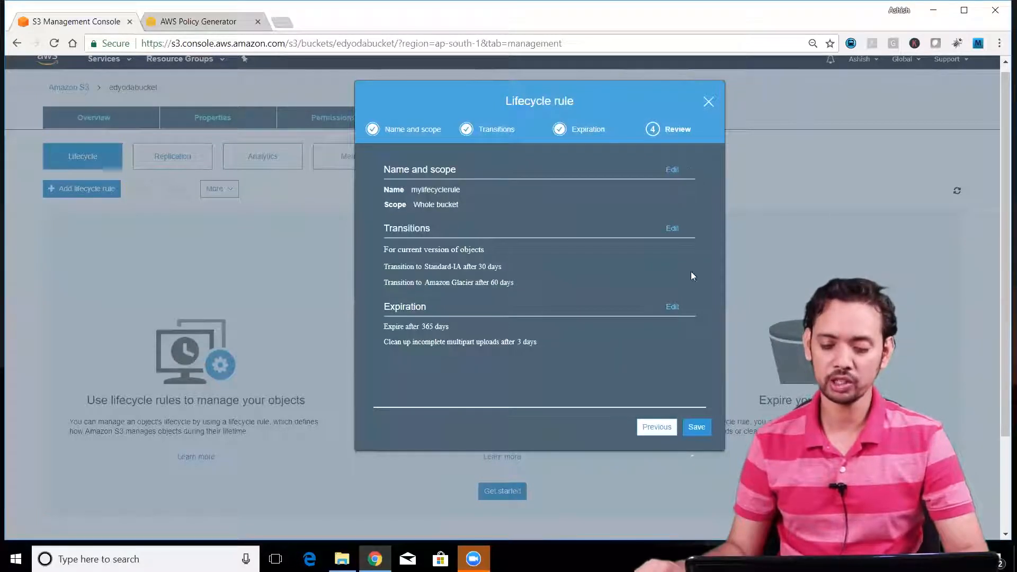
pyautogui.click(694, 427)
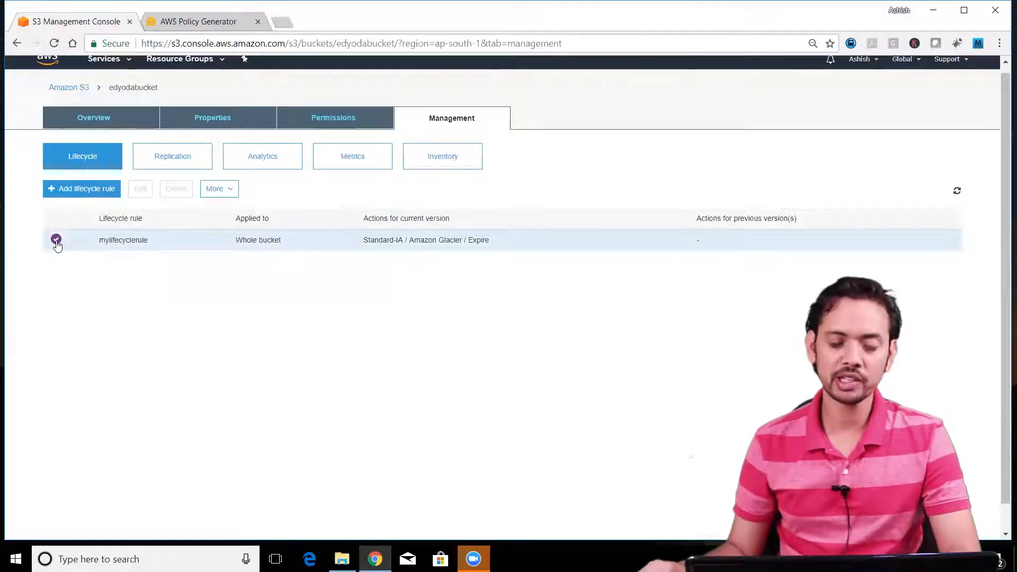
# Step: Check the actions available for mylifecyclerule and view the bucket's cross-region replication page
pyautogui.click(222, 197)
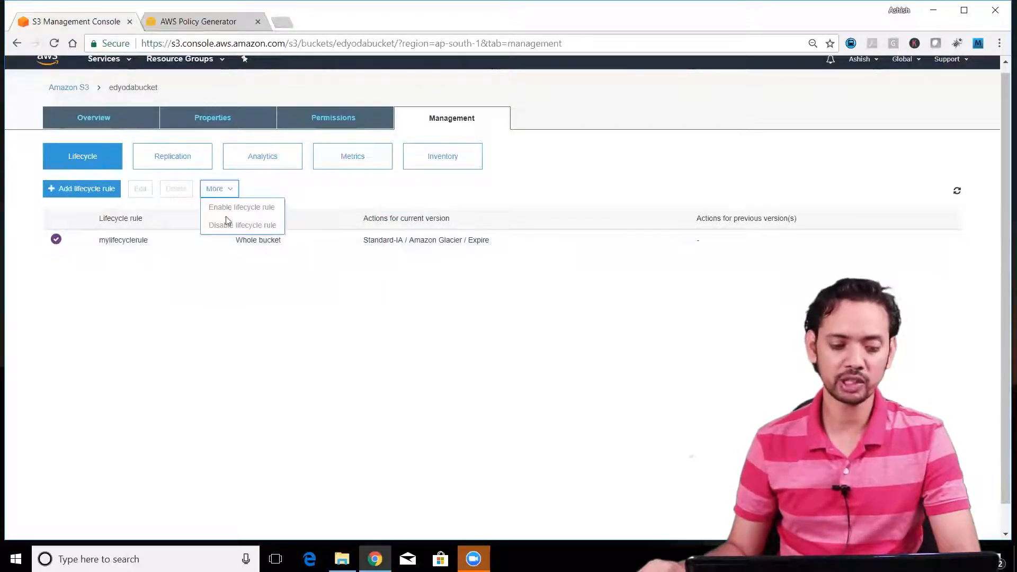
pyautogui.click(183, 249)
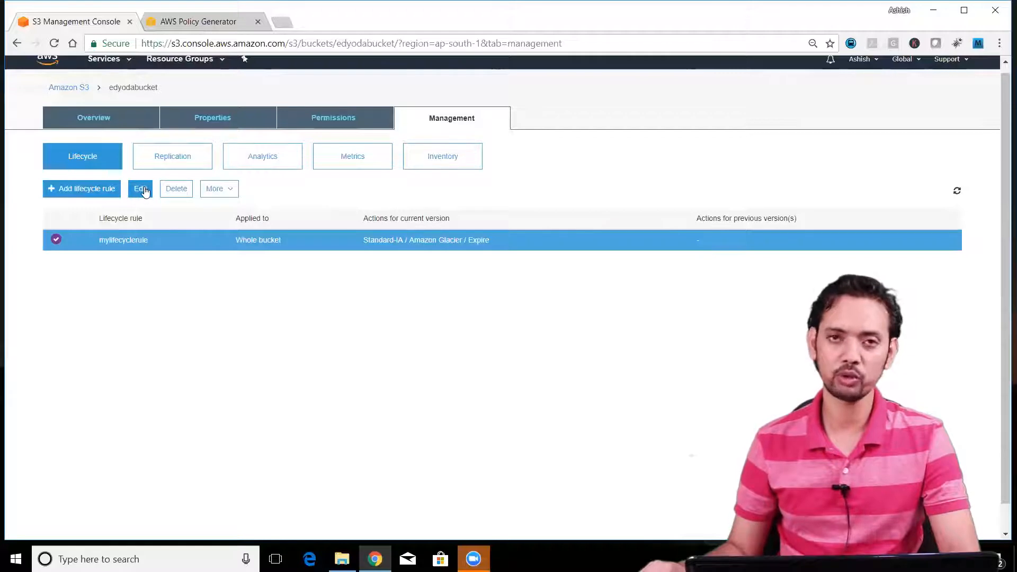
pyautogui.click(167, 163)
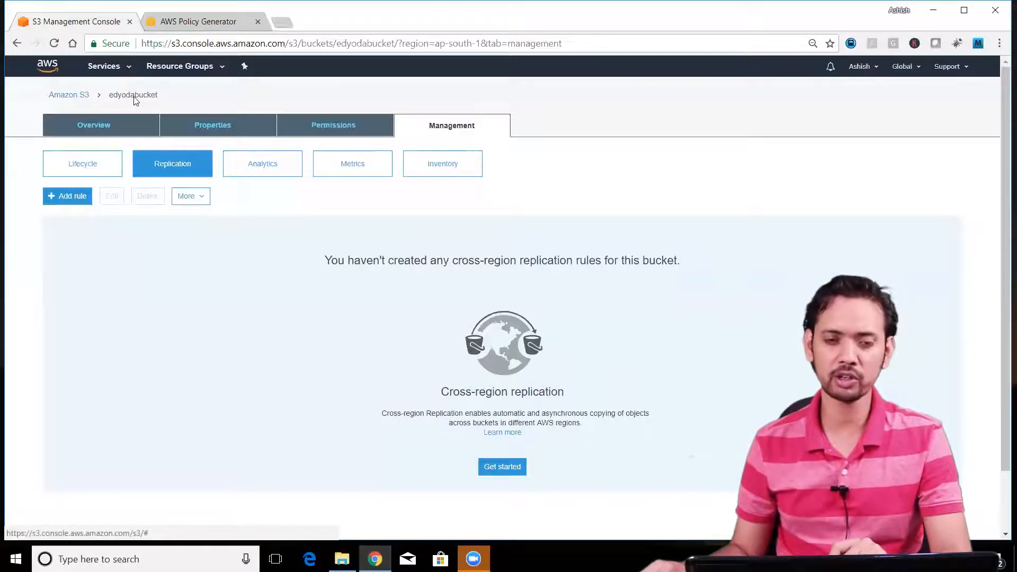
# Step: Create a bucket named edyodabucketdestination in the US East (N. Virginia) region
pyautogui.click(67, 98)
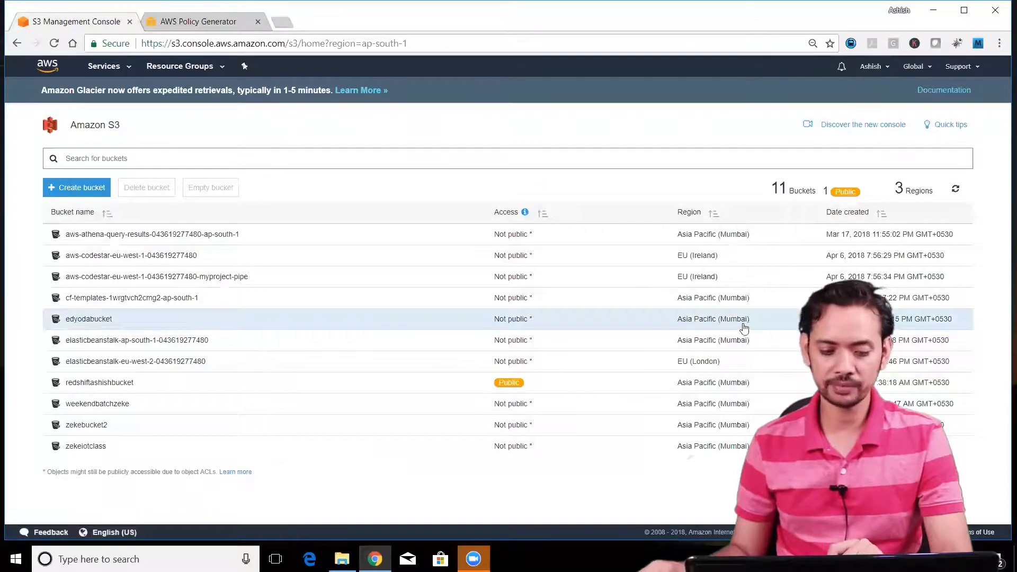
pyautogui.click(76, 188)
pyautogui.write('edyo')
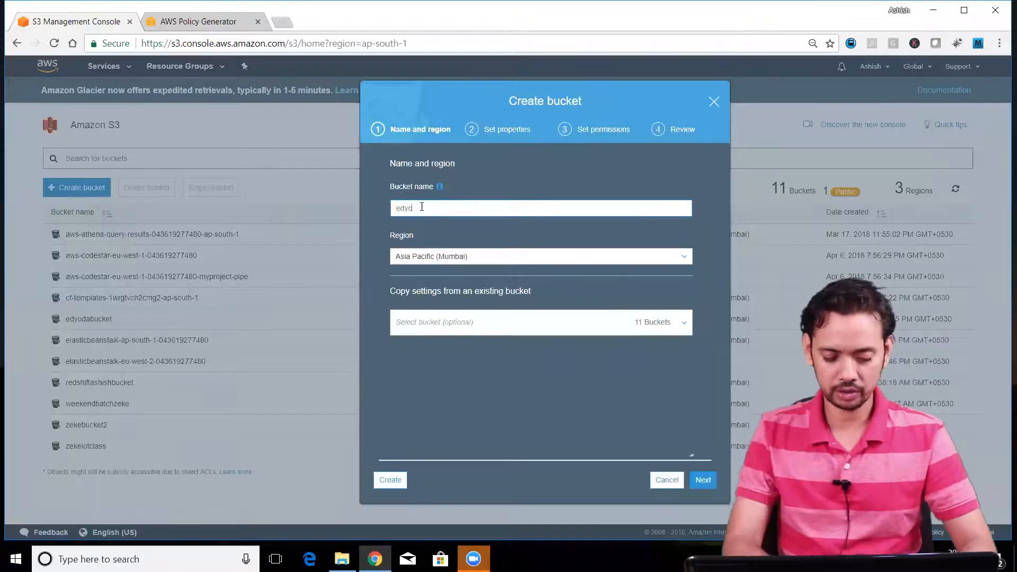
pyautogui.write('dabucketpolicy')
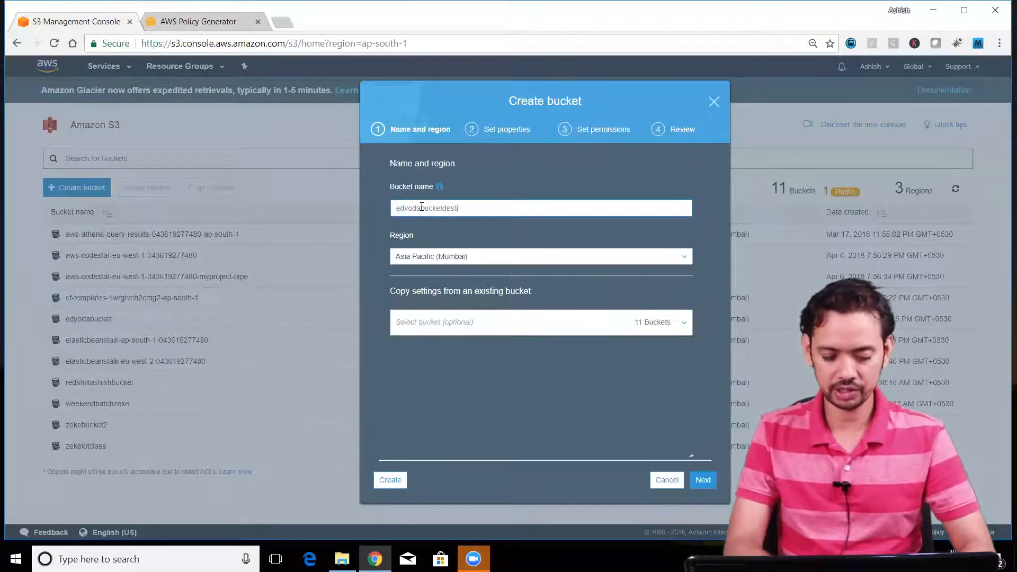
pyautogui.click(503, 257)
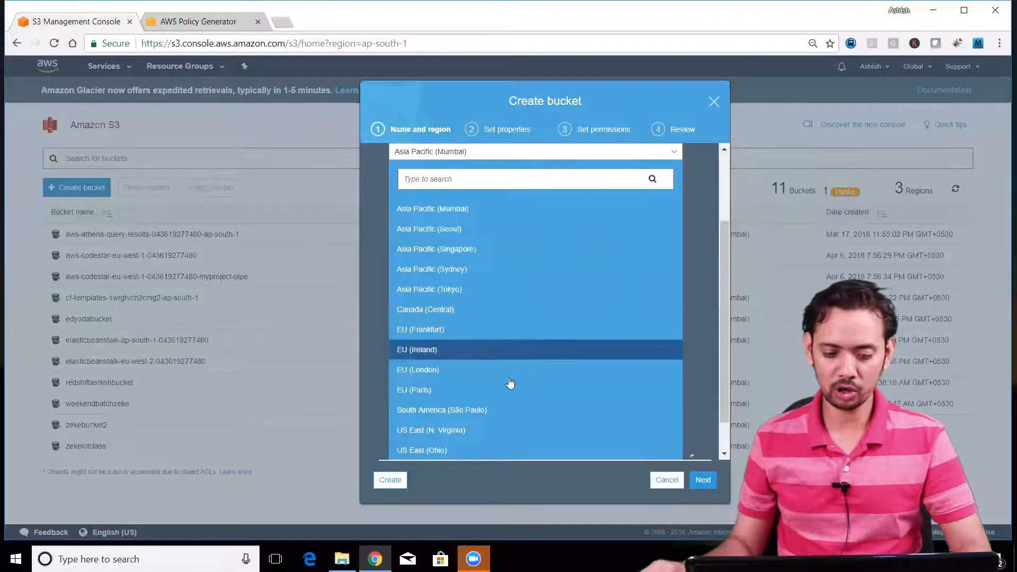
pyautogui.click(509, 429)
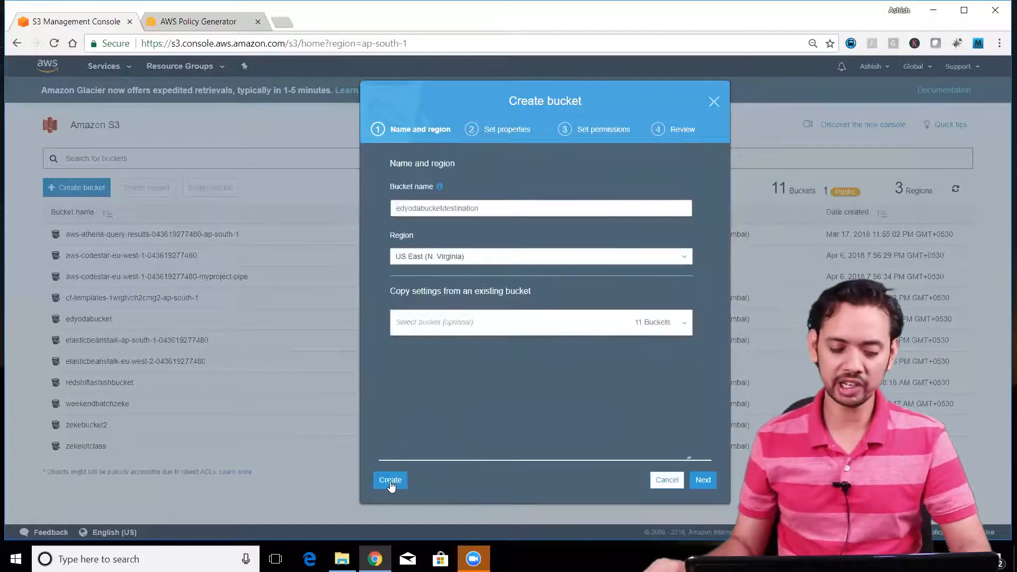
pyautogui.click(390, 482)
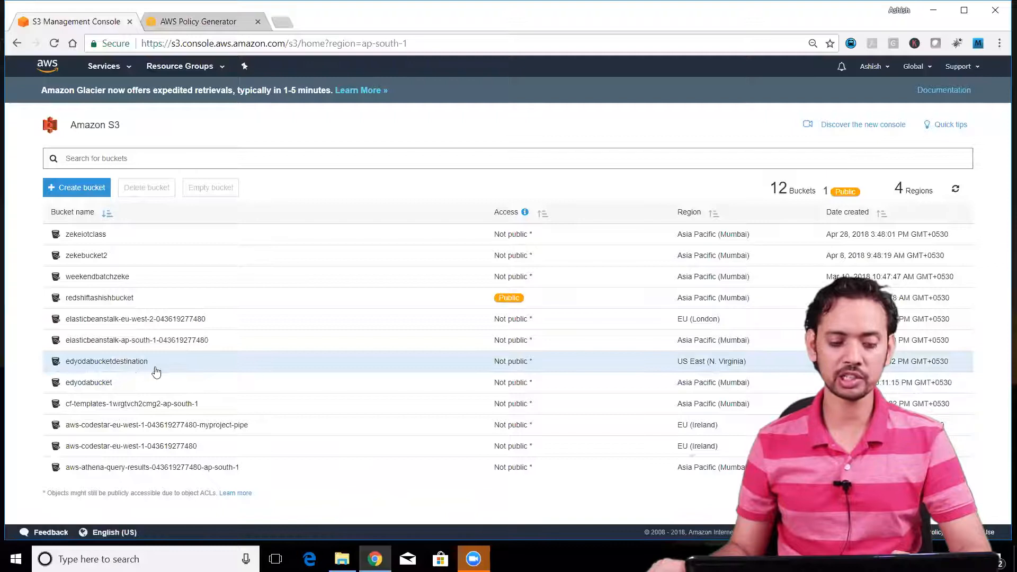
# Step: Check the property summary of edyodabucketdestination and enable versioning on that bucket
pyautogui.click(175, 371)
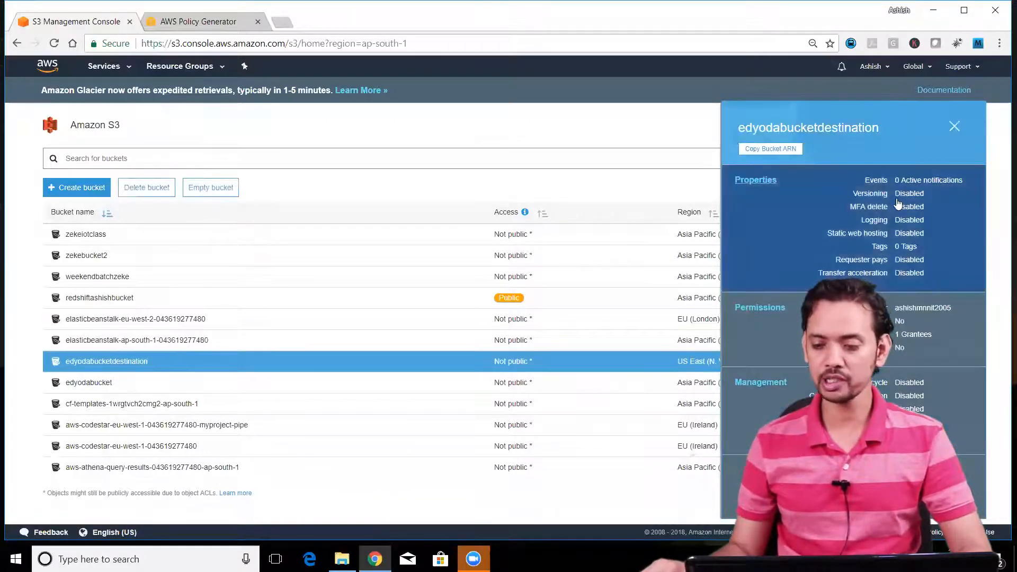
pyautogui.click(953, 126)
pyautogui.click(118, 363)
pyautogui.click(229, 129)
pyautogui.click(170, 240)
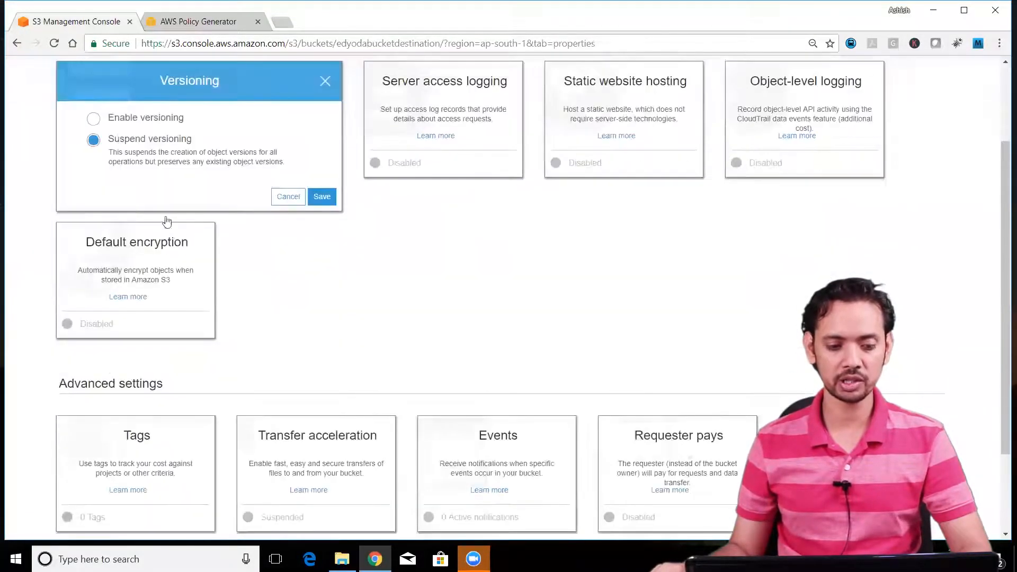
pyautogui.click(120, 119)
pyautogui.click(322, 196)
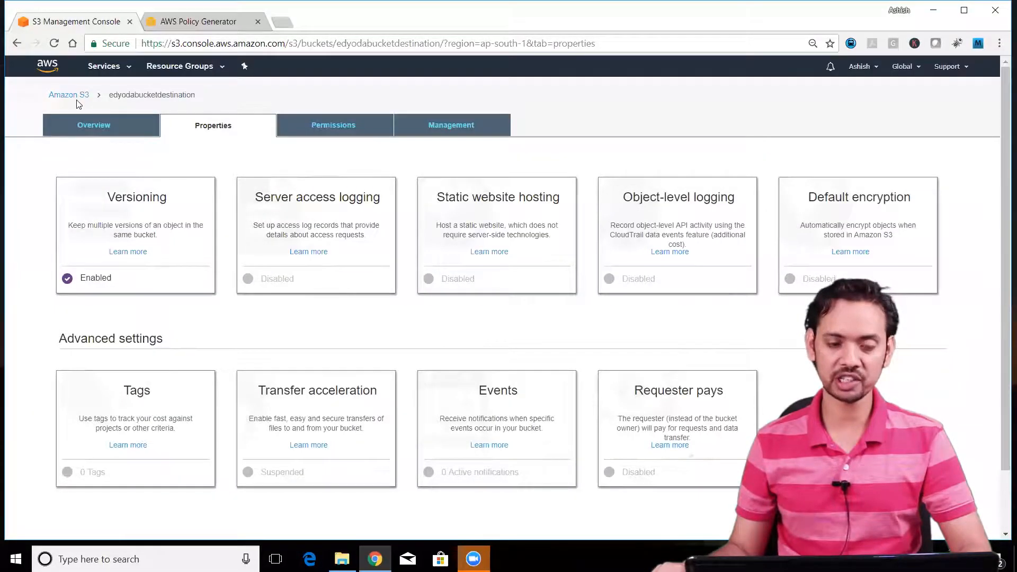
# Step: Enable versioning on the source bucket edyodabucket
pyautogui.click(74, 95)
pyautogui.click(89, 320)
pyautogui.click(202, 134)
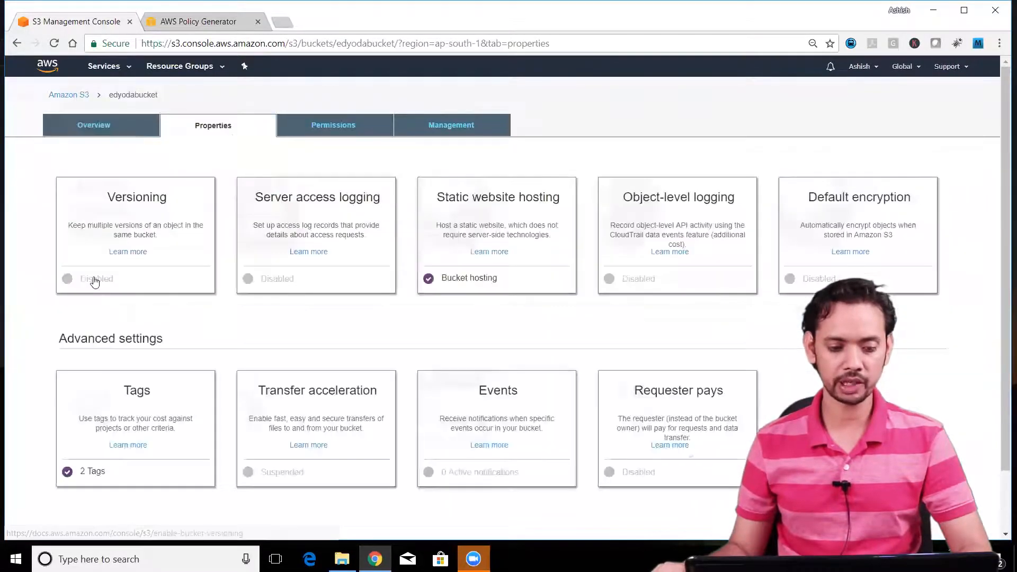
pyautogui.click(94, 281)
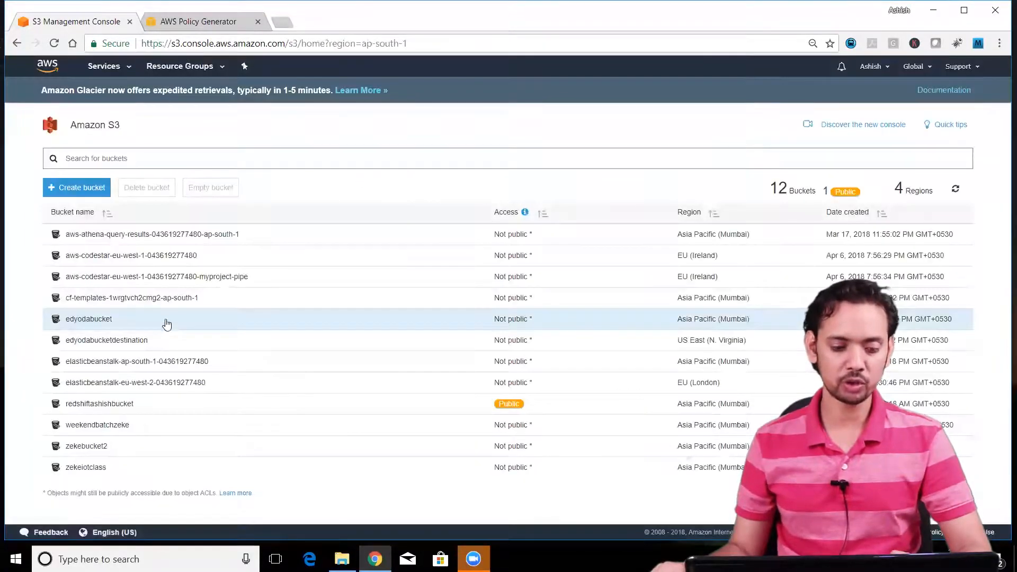
# Step: Start a cross-region replication rule on edyodabucket with the source limited to the prefix myfiles/* and proceed to the destination settings
pyautogui.click(166, 324)
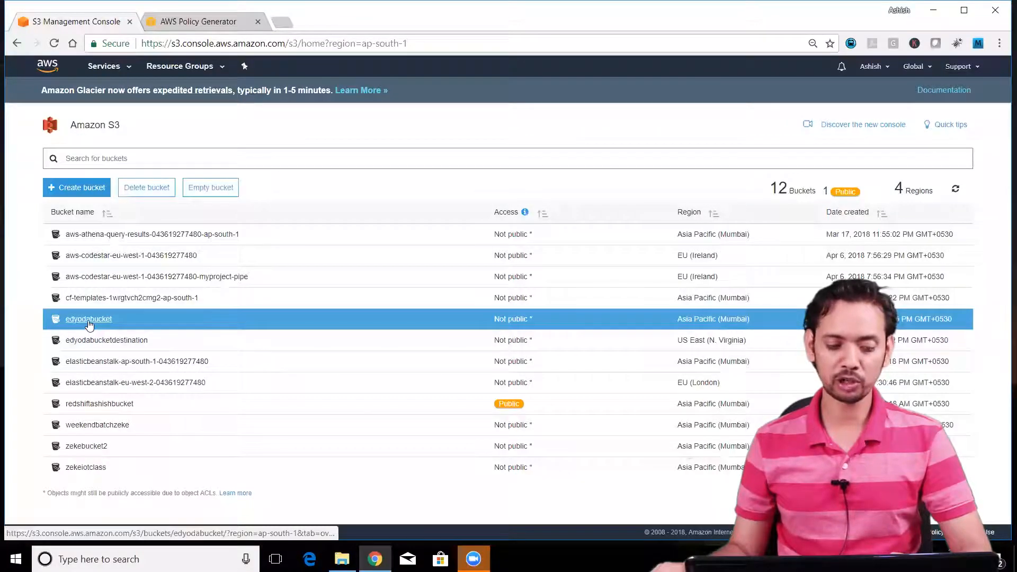
pyautogui.click(89, 319)
pyautogui.click(501, 130)
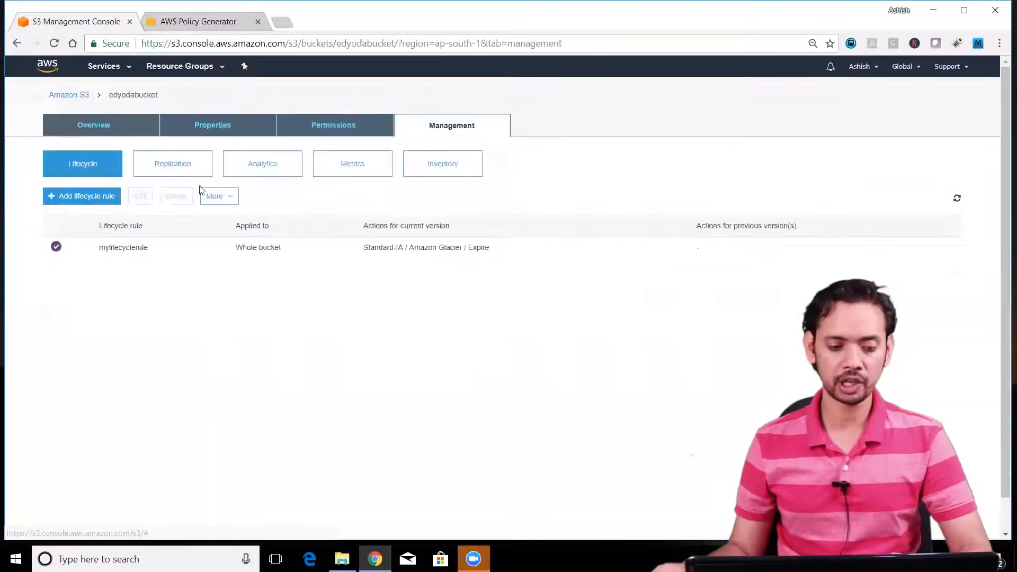
pyautogui.click(173, 165)
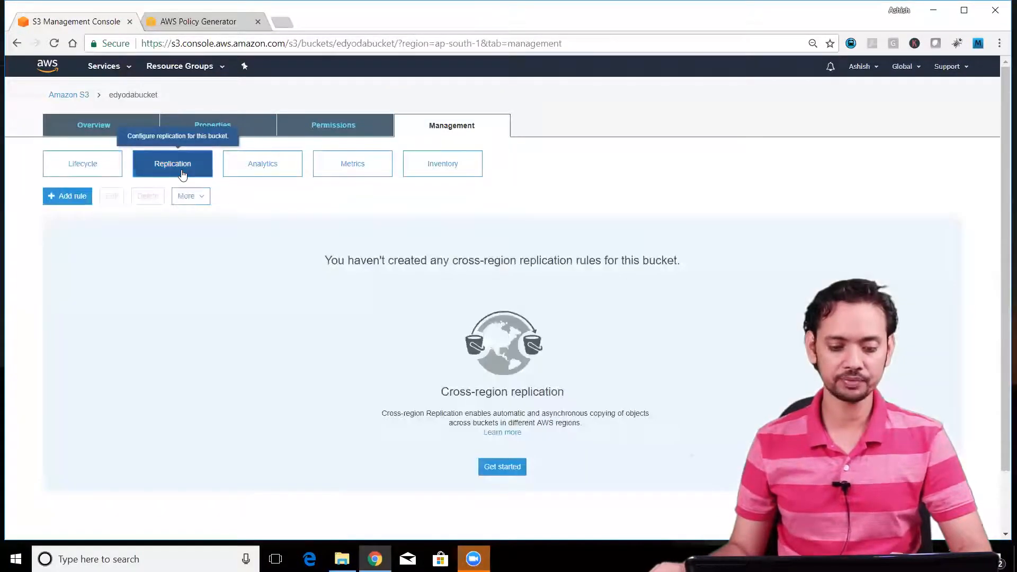
pyautogui.click(64, 196)
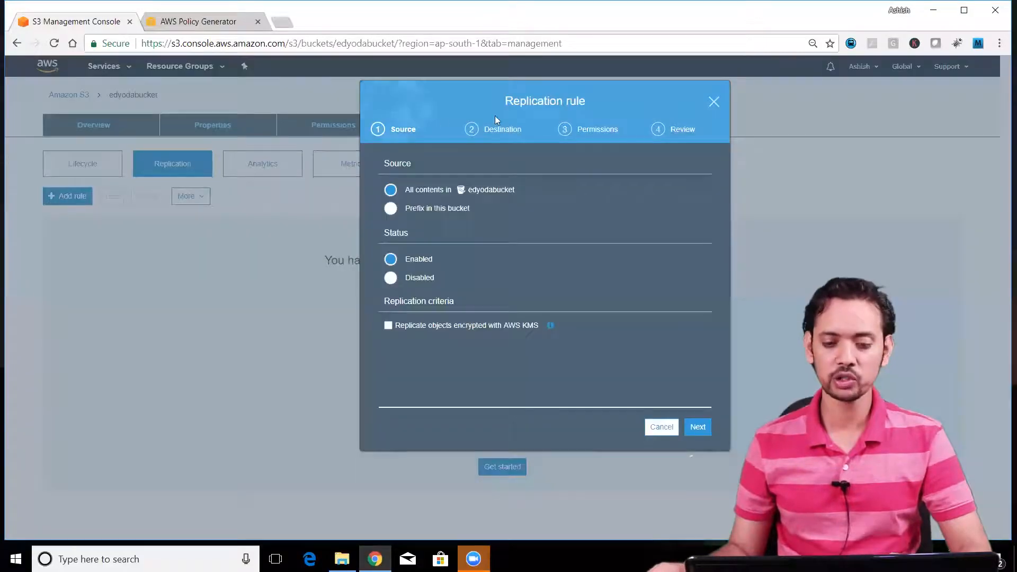
pyautogui.click(417, 211)
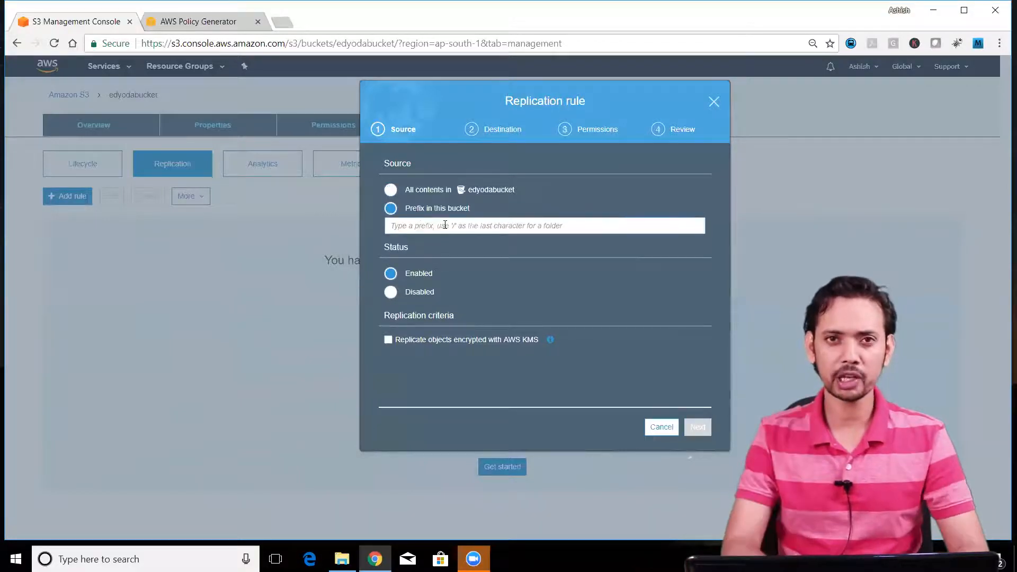
pyautogui.write('myfiles')
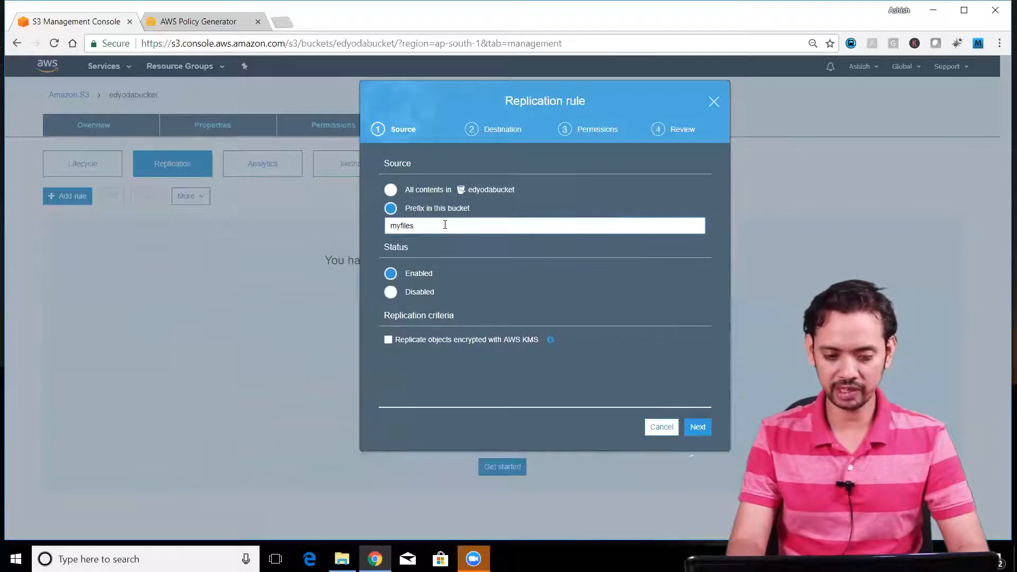
pyautogui.write('/*')
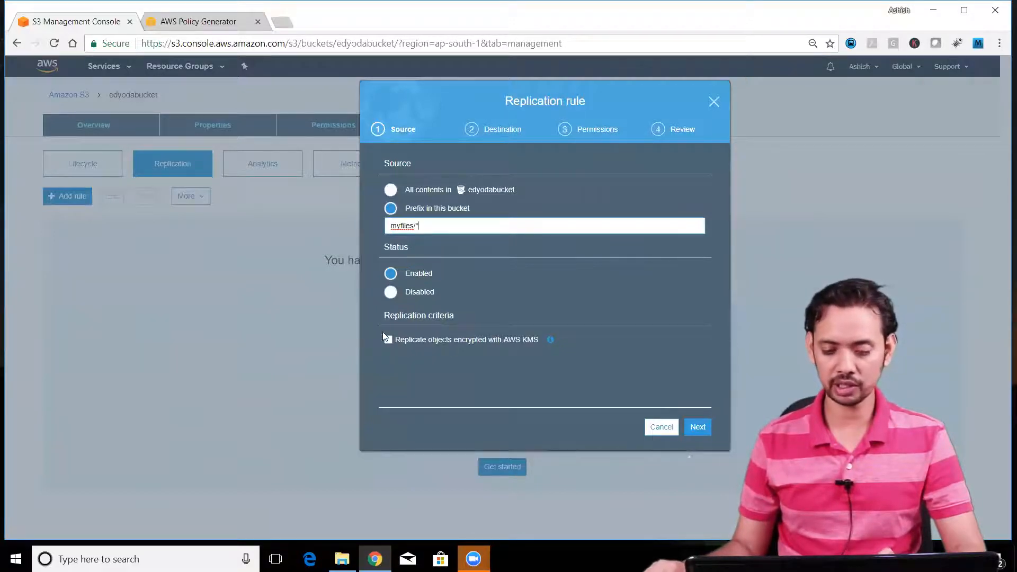
pyautogui.click(694, 427)
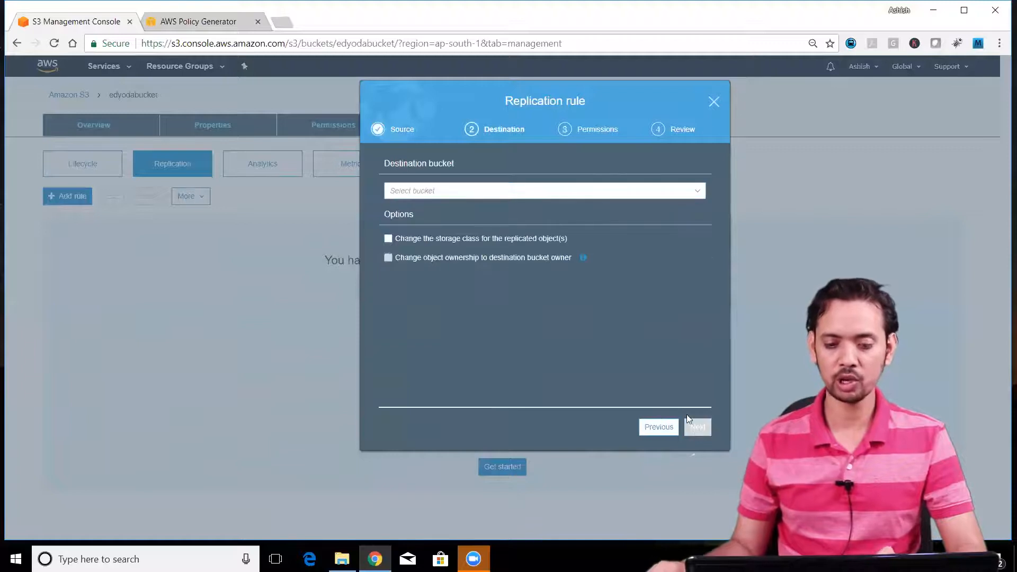
# Step: Choose edyodabucketdestination as the replication rule's destination bucket and proceed to its permissions
pyautogui.click(518, 198)
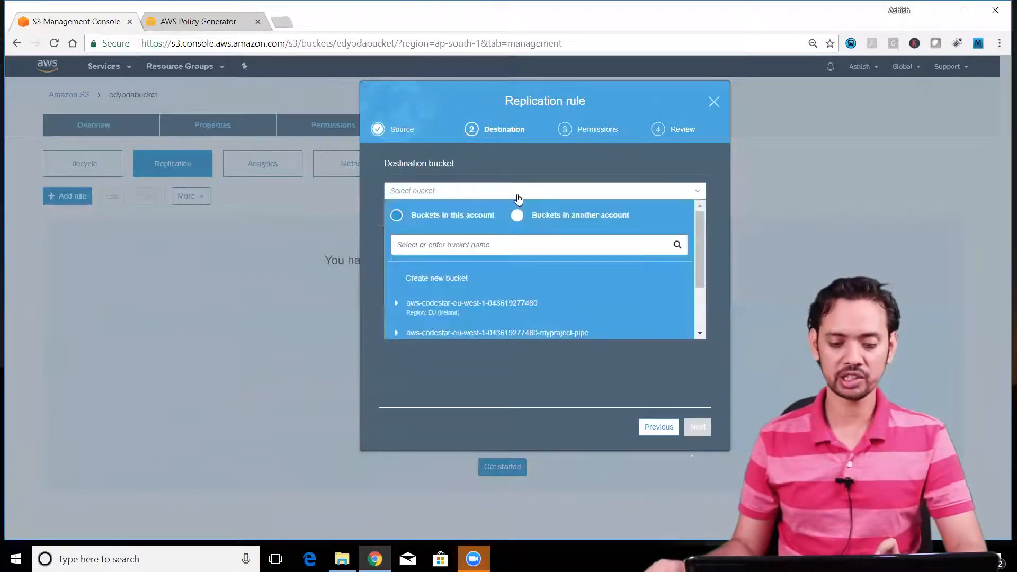
pyautogui.scroll(-2, 698, 312)
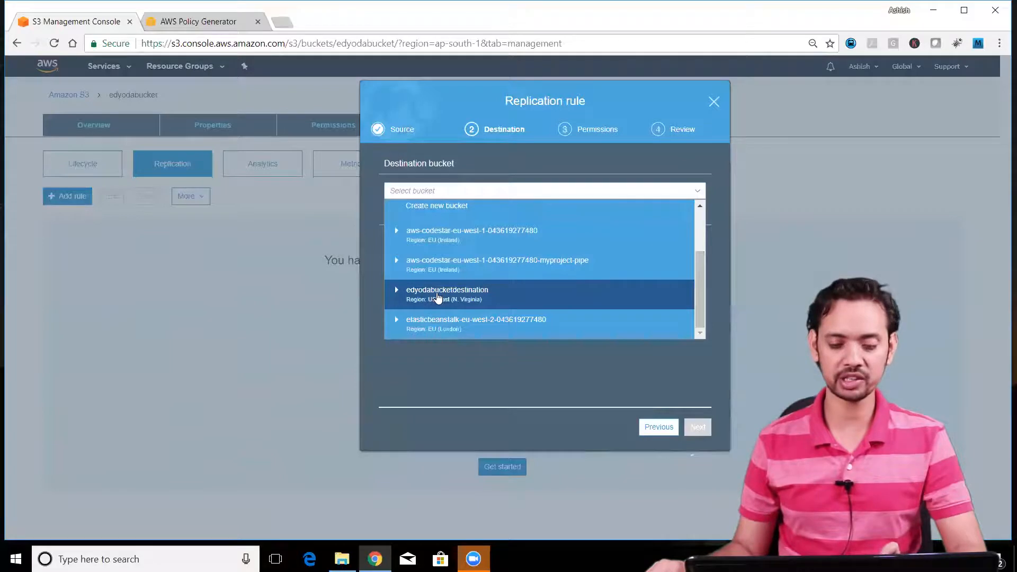
pyautogui.click(438, 299)
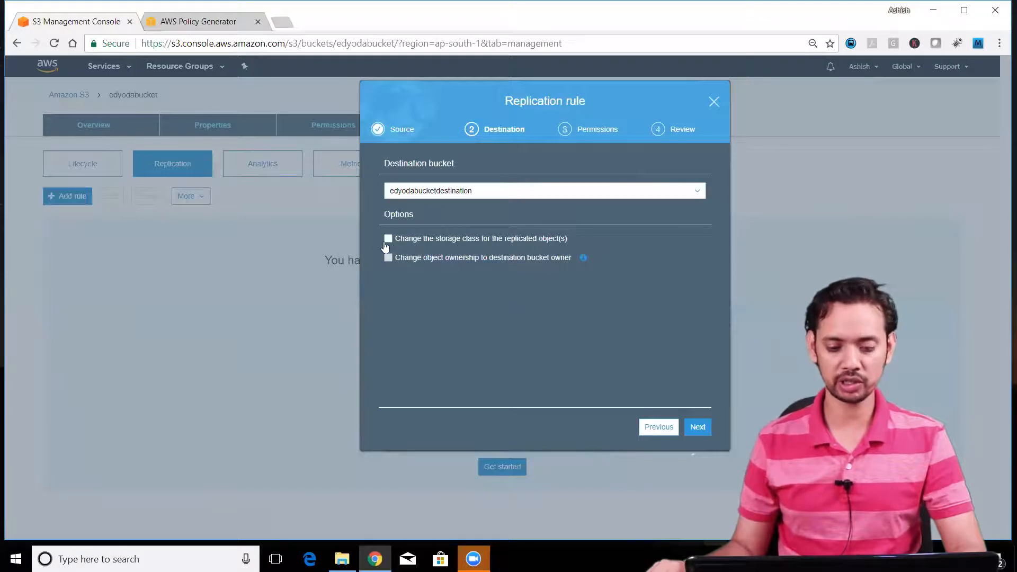
pyautogui.moveTo(421, 260)
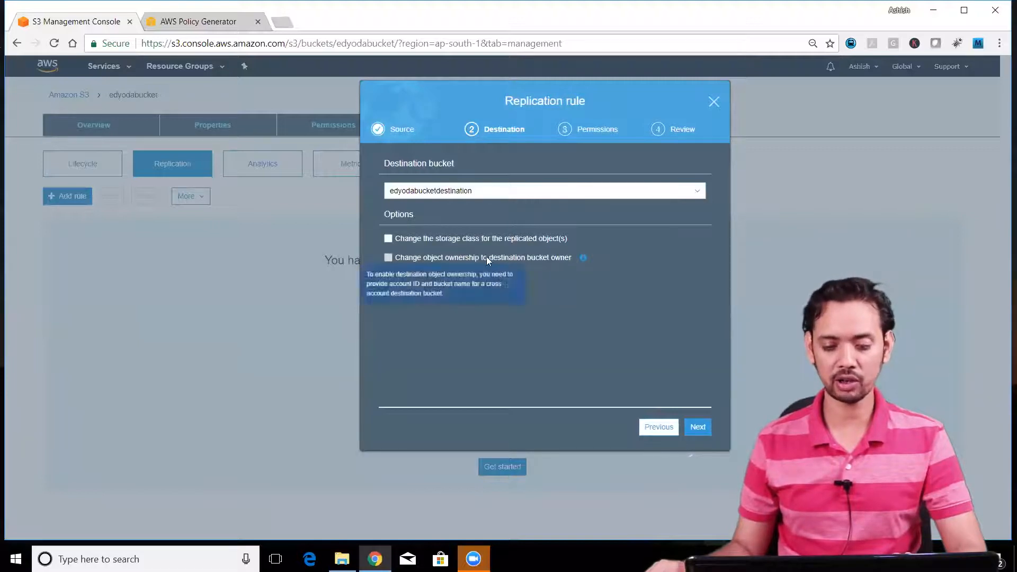
pyautogui.click(698, 427)
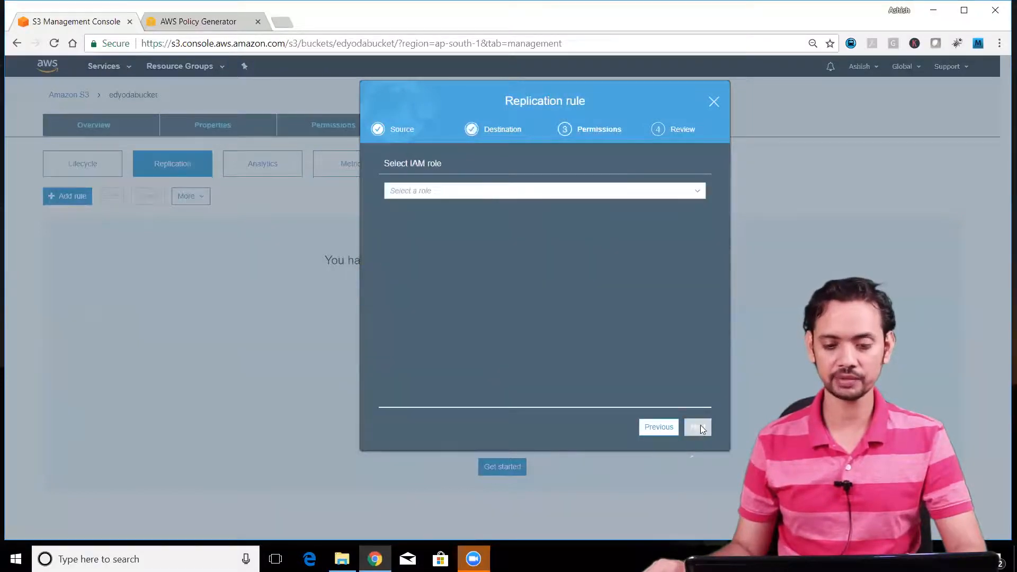
# Step: Have a new IAM role created for the replication rule and save the rule
pyautogui.click(482, 192)
pyautogui.click(430, 212)
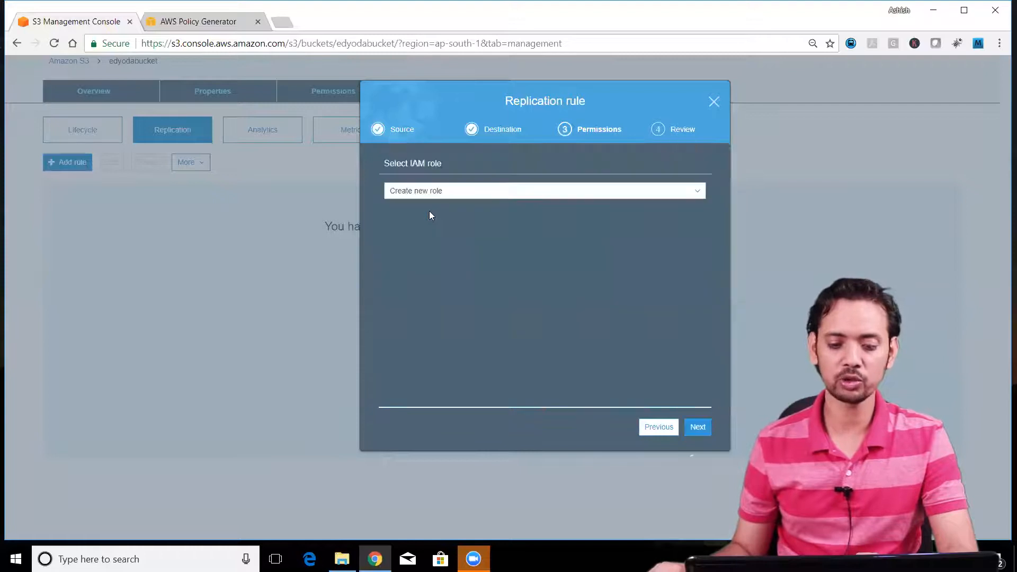
pyautogui.click(697, 427)
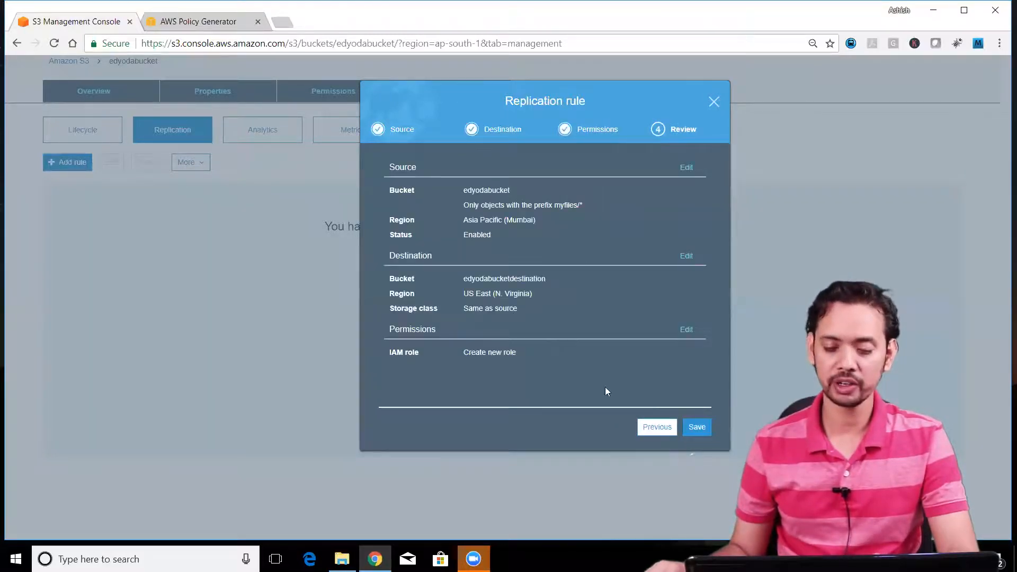
pyautogui.click(697, 427)
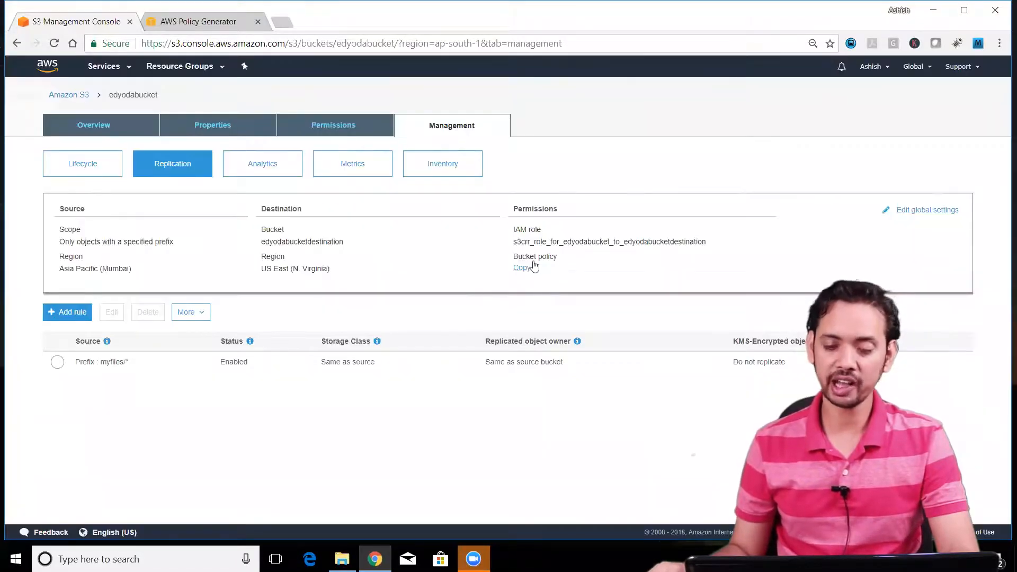
# Step: Examine the saved replication configuration: IAM role, source scope, destination bucket, and the source and destination regions
pyautogui.moveTo(507, 247); pyautogui.dragTo(707, 244)
pyautogui.click(590, 259)
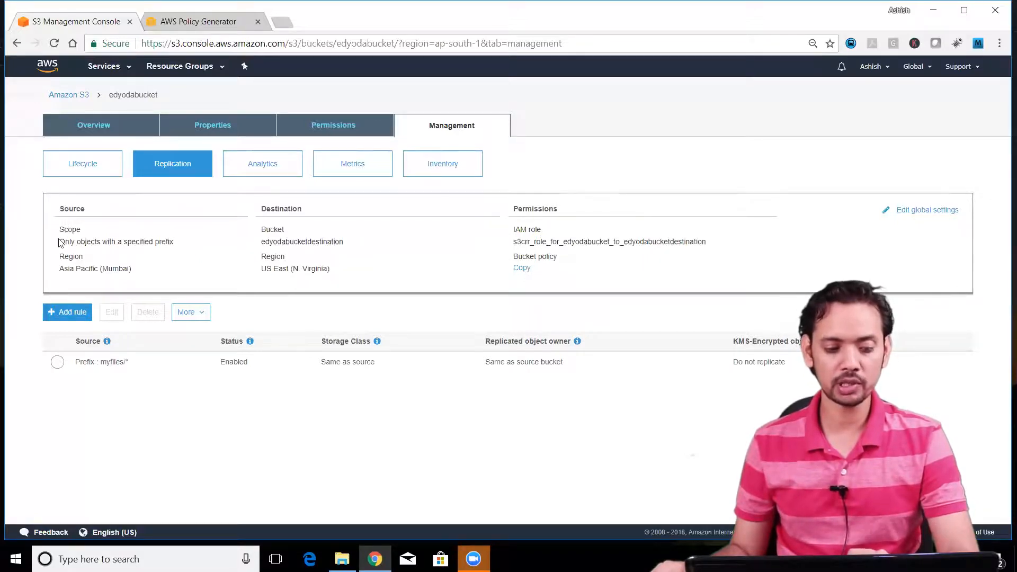
pyautogui.moveTo(60, 240); pyautogui.dragTo(180, 249)
pyautogui.doubleClick(270, 243)
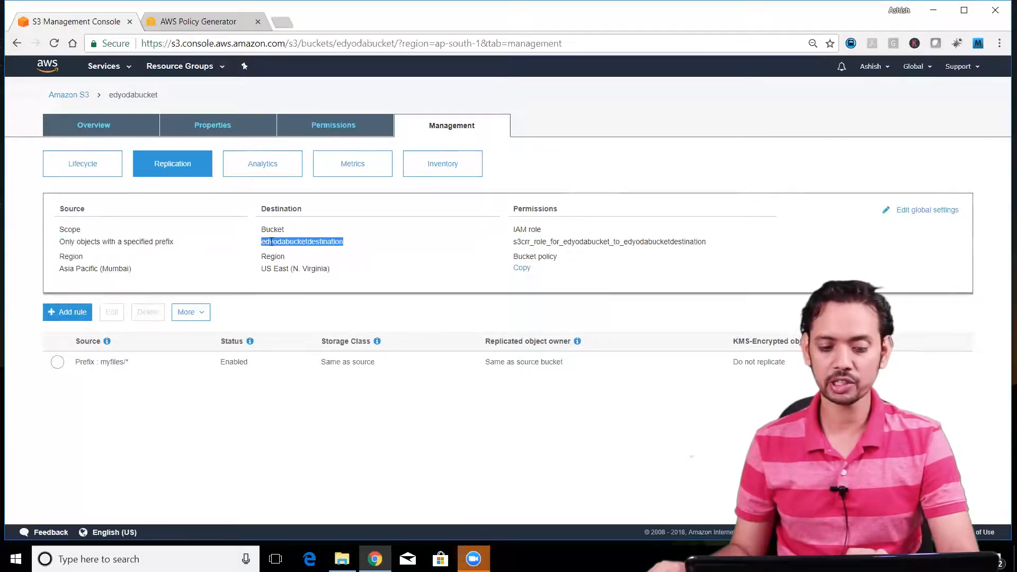
pyautogui.moveTo(262, 269); pyautogui.dragTo(312, 269)
pyautogui.moveTo(58, 271); pyautogui.dragTo(135, 271)
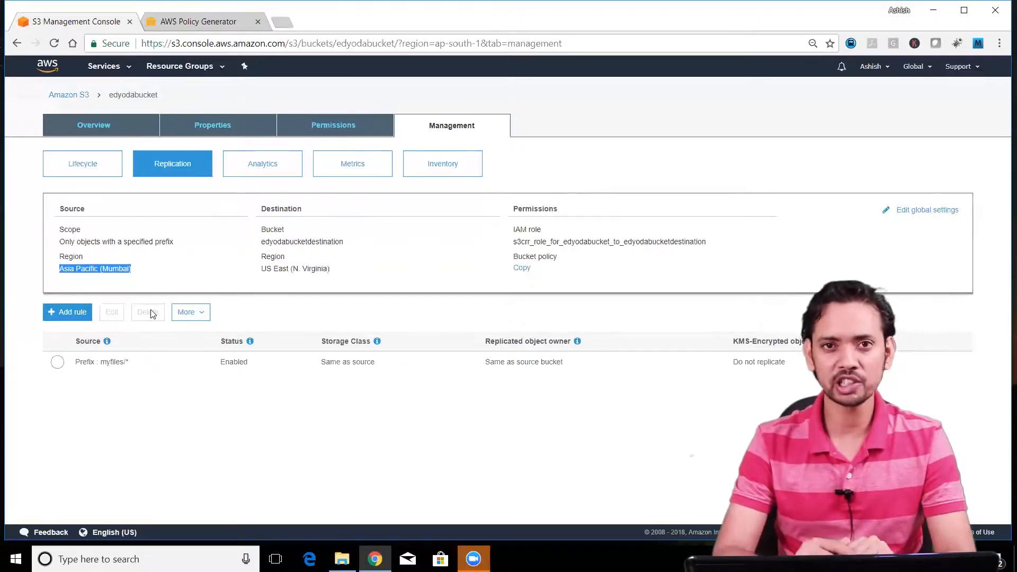
# Step: Upload the wordpresskeypair file to the root of edyodabucket
pyautogui.click(97, 128)
pyautogui.click(73, 197)
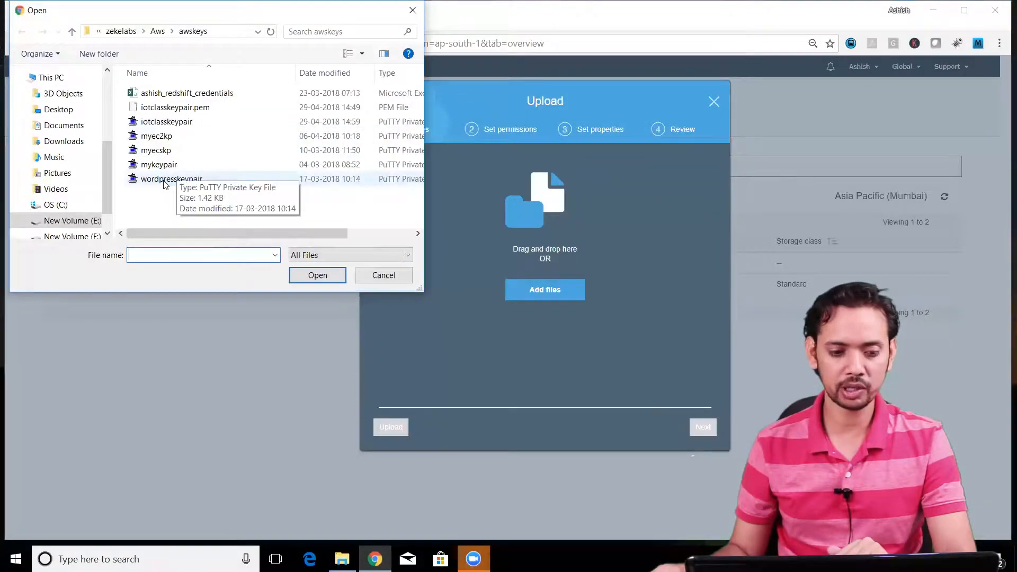
pyautogui.click(166, 180)
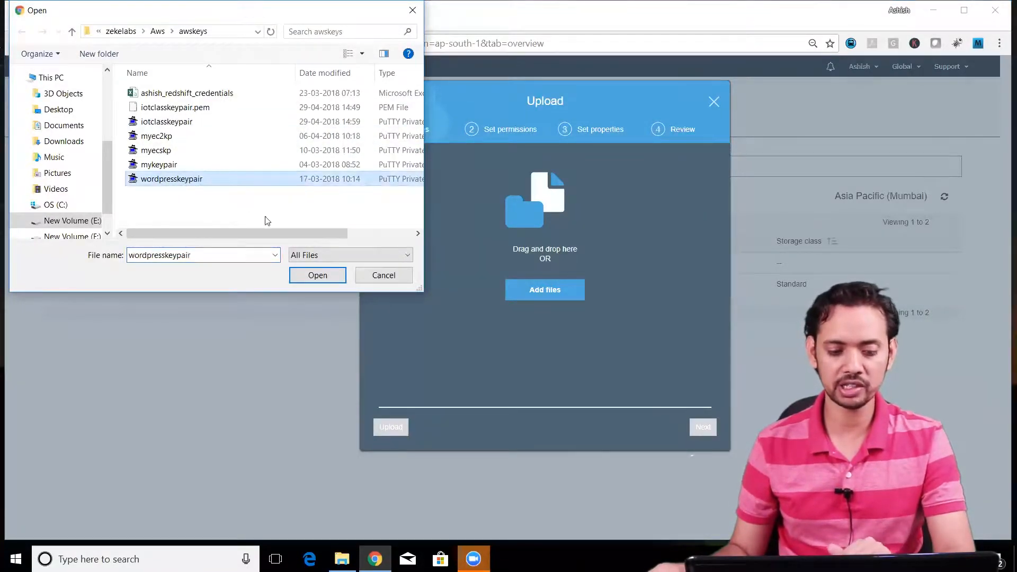
pyautogui.click(318, 274)
pyautogui.click(391, 427)
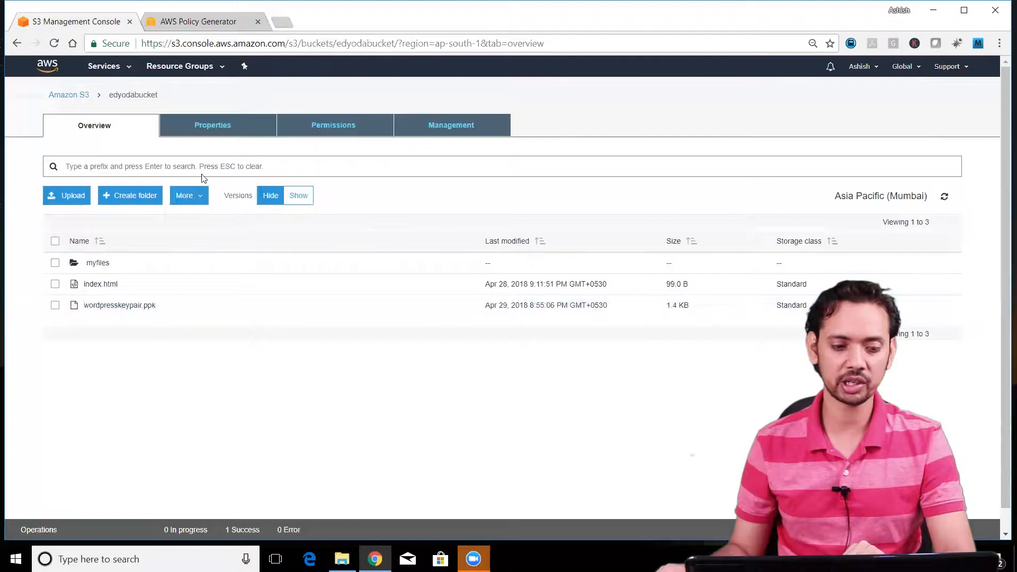
# Step: Open edyodabucketdestination to check whether the uploaded file has been replicated
pyautogui.click(69, 95)
pyautogui.click(98, 346)
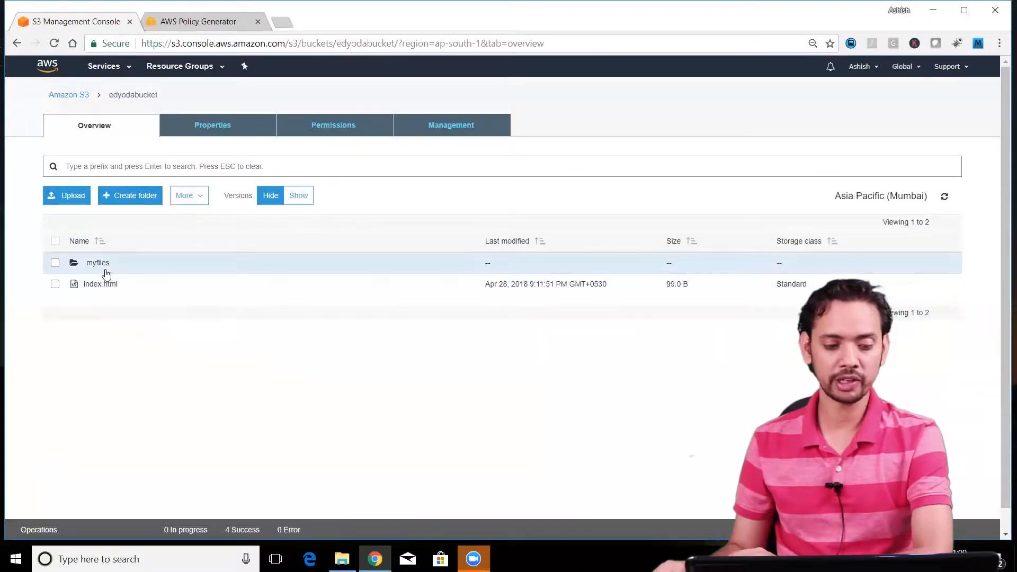
# Step: Check which source prefix the replication rule of edyodabucket applies to
pyautogui.click(424, 126)
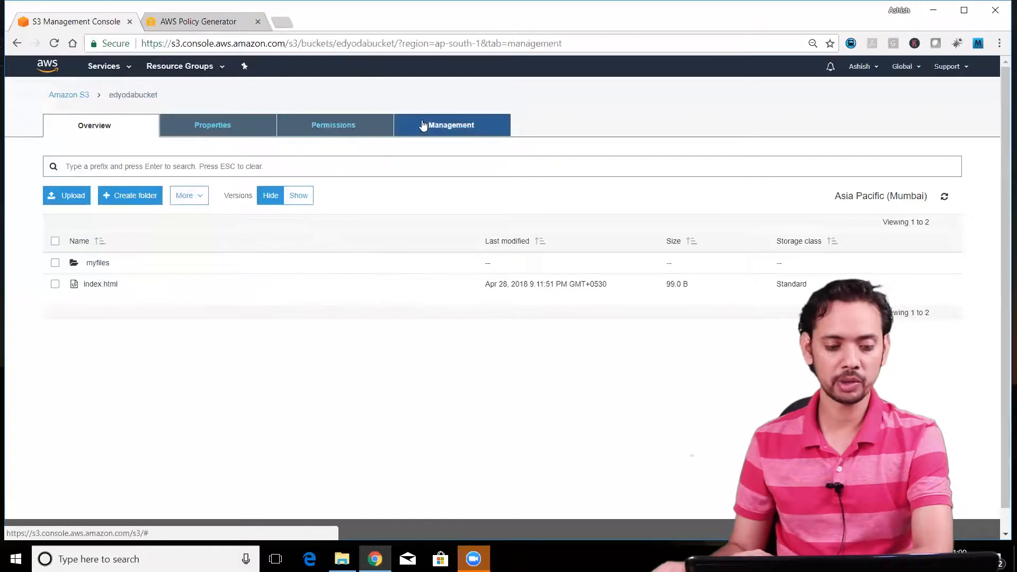
pyautogui.click(149, 170)
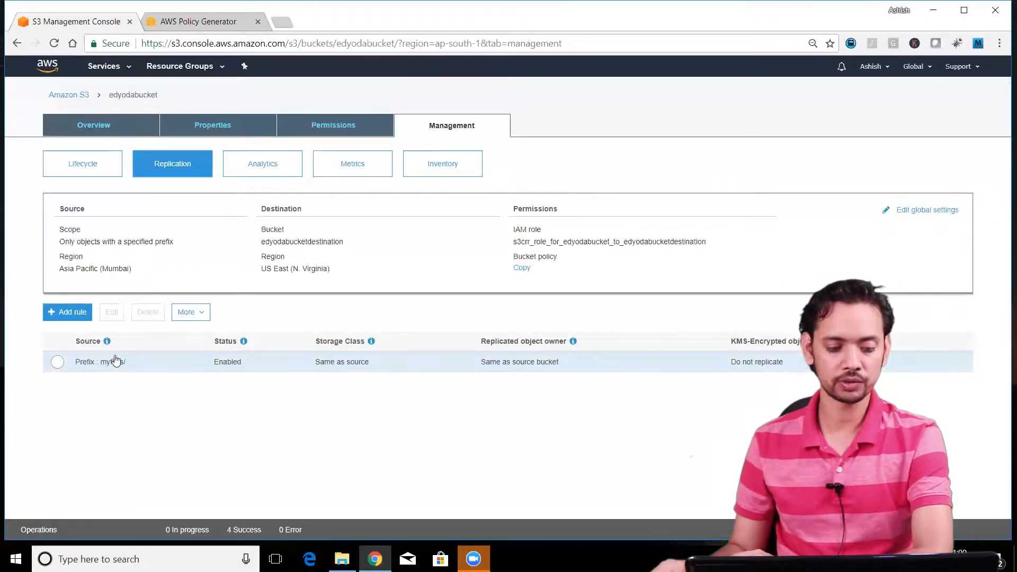
pyautogui.doubleClick(116, 361)
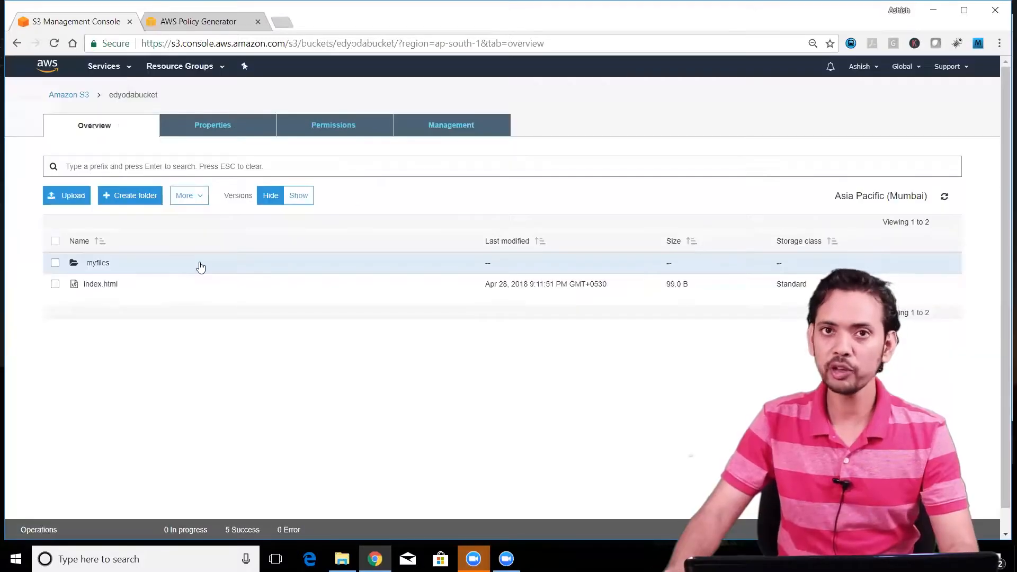
# Step: Upload mykeypair.ppk to the myfiles folder of edyodabucket
pyautogui.click(97, 264)
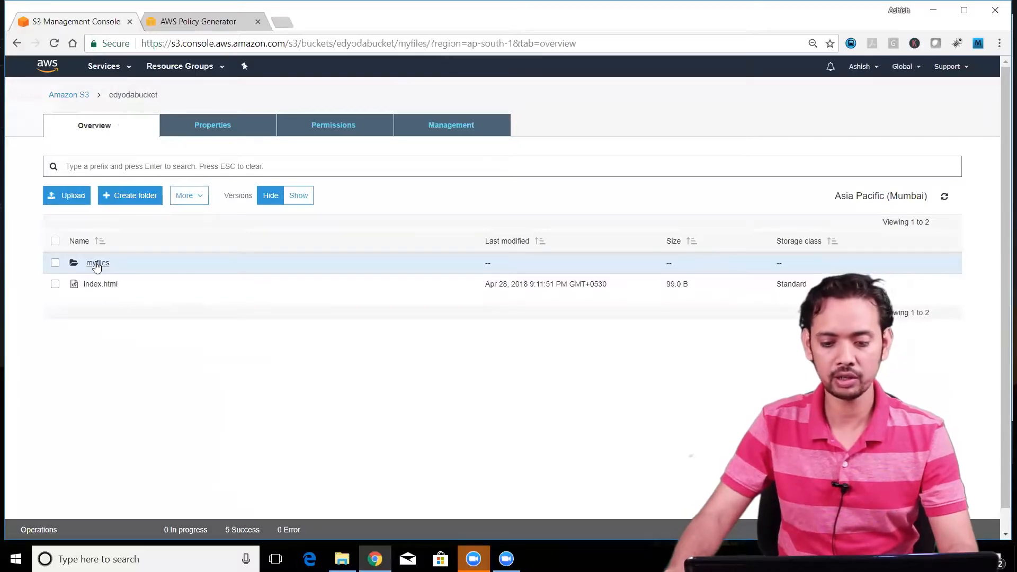
pyautogui.click(66, 195)
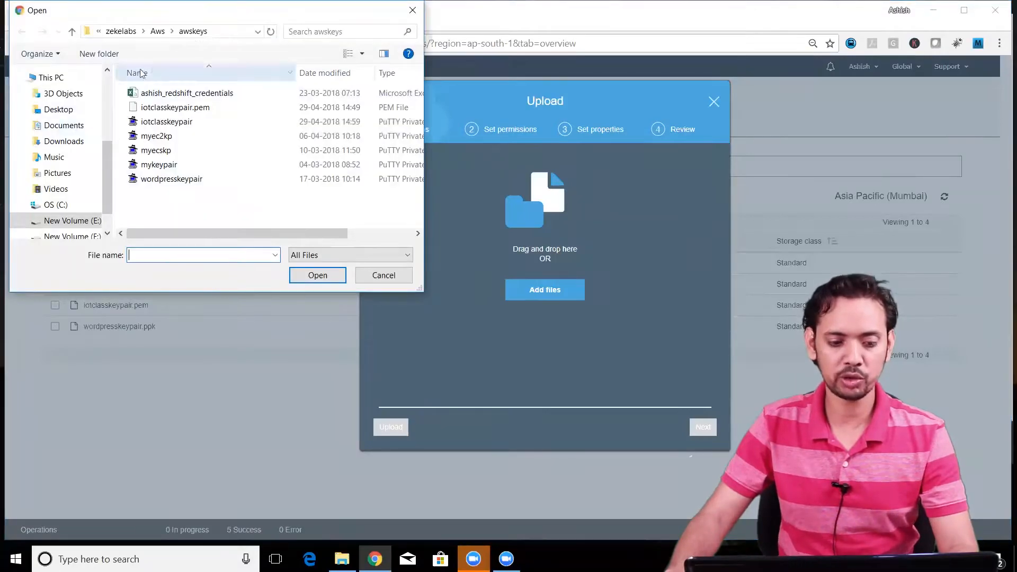
pyautogui.doubleClick(159, 165)
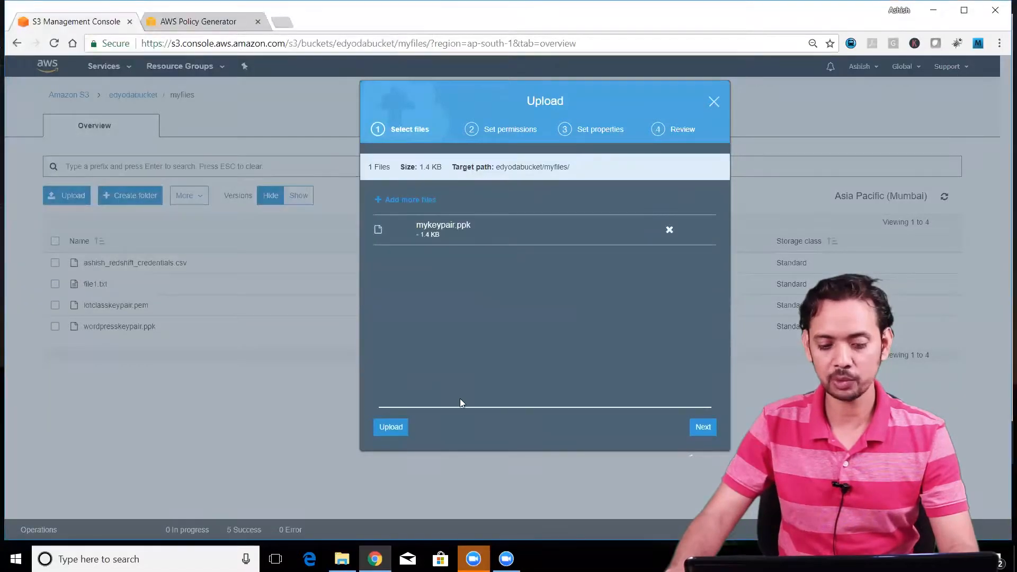
pyautogui.click(391, 431)
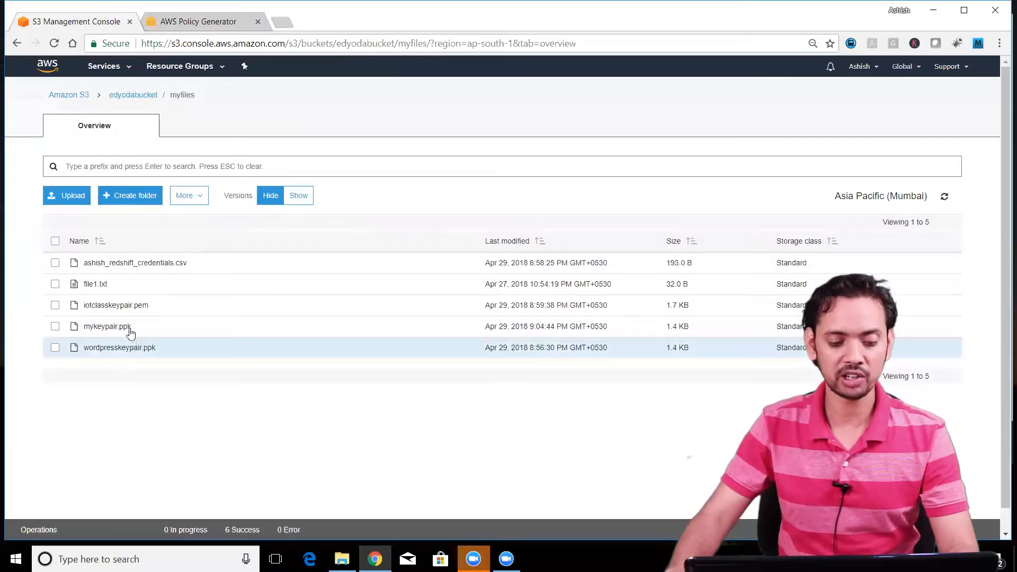
# Step: Open edyodabucketdestination, refresh its object list and check its myfiles folder for the replicated file
pyautogui.click(81, 96)
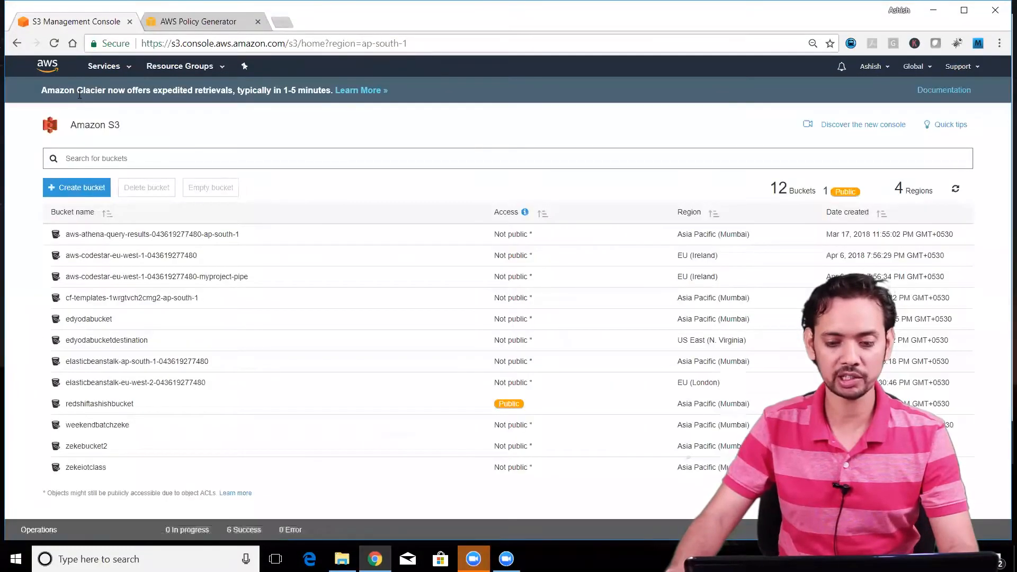
pyautogui.click(121, 342)
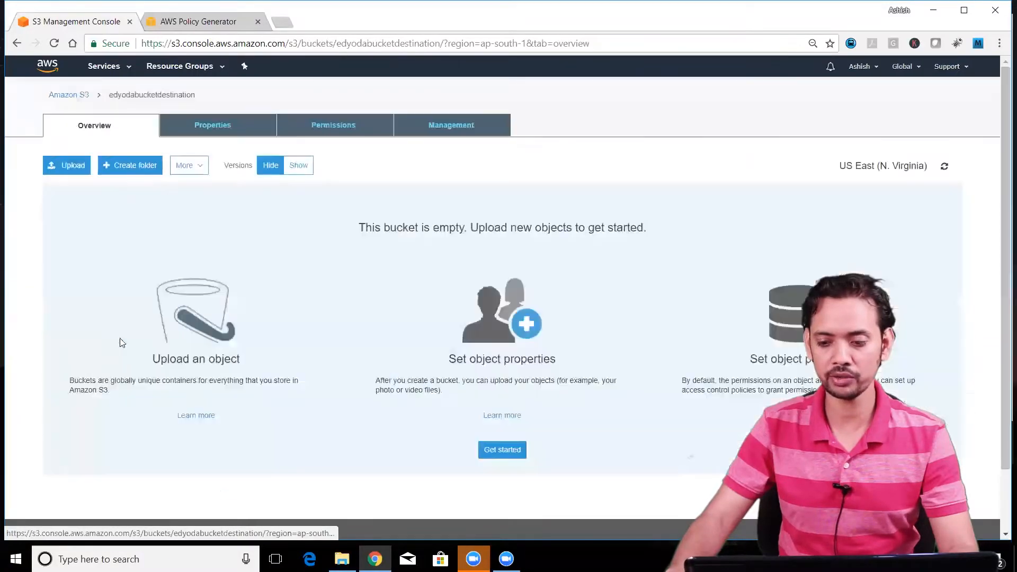
pyautogui.click(945, 168)
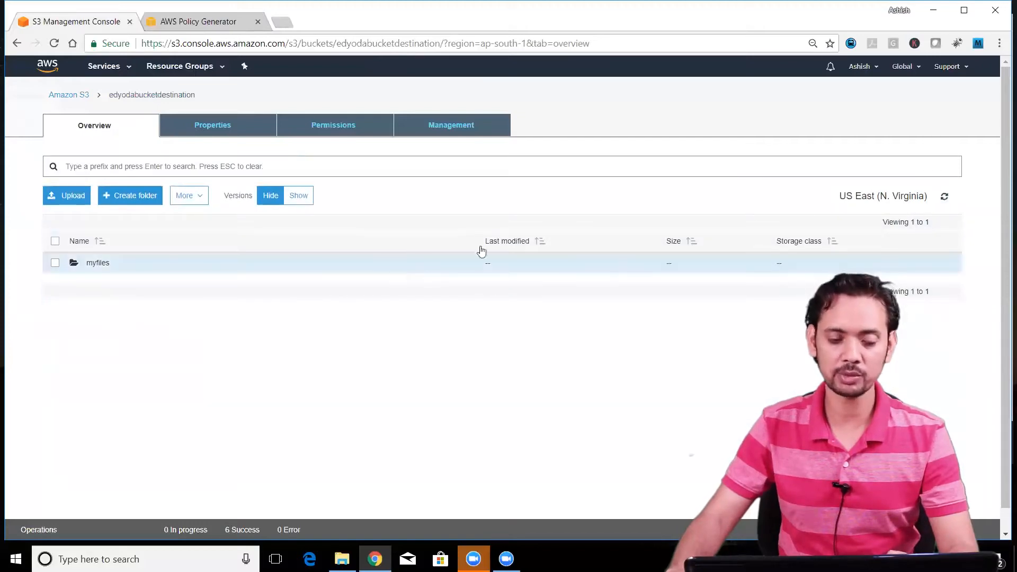
pyautogui.click(98, 264)
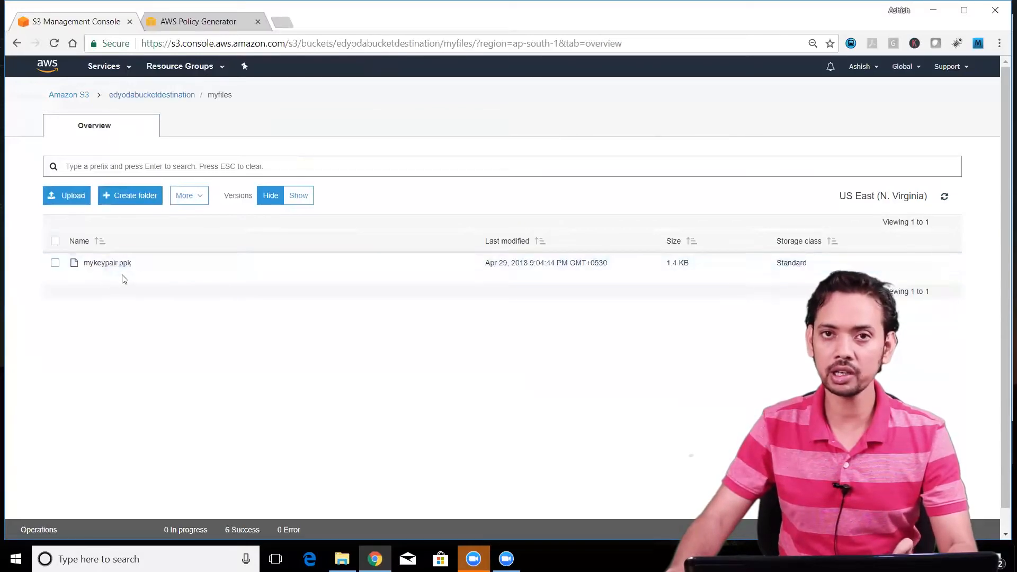
# Step: Examine the replication status of mykeypair.ppk in its object details, then return to the root of edyodabucketdestination
pyautogui.click(183, 270)
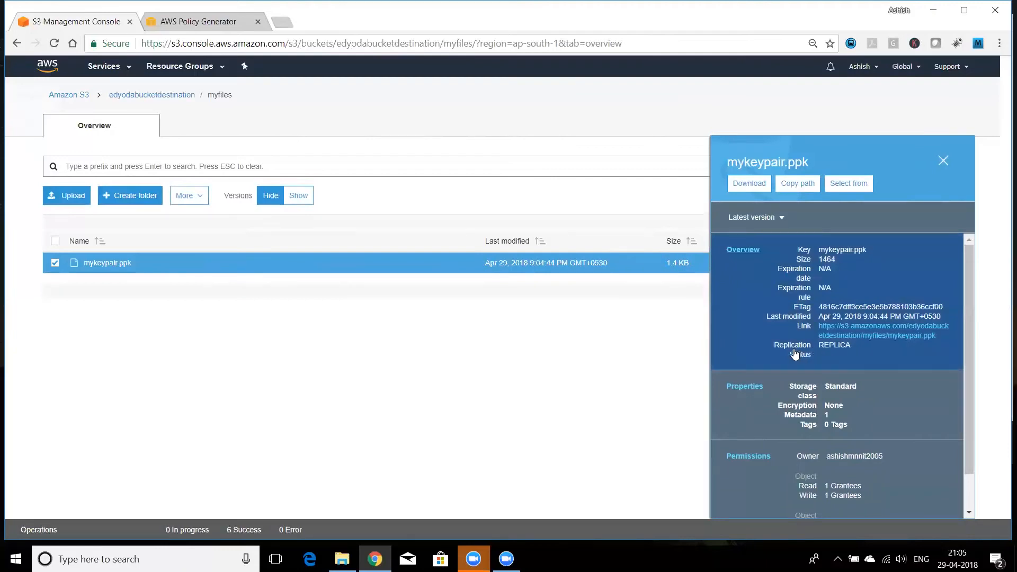
pyautogui.click(847, 354)
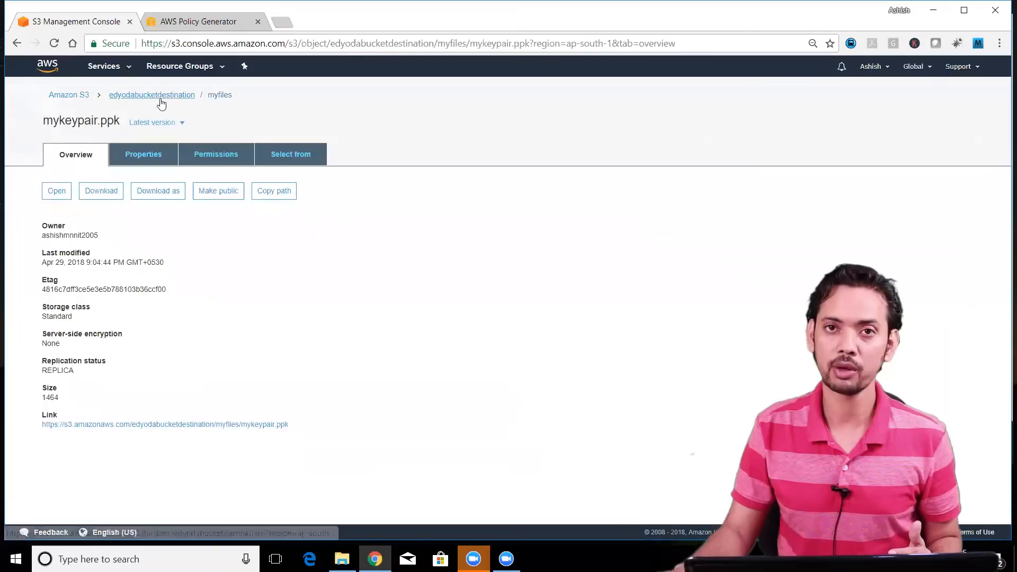
pyautogui.click(182, 97)
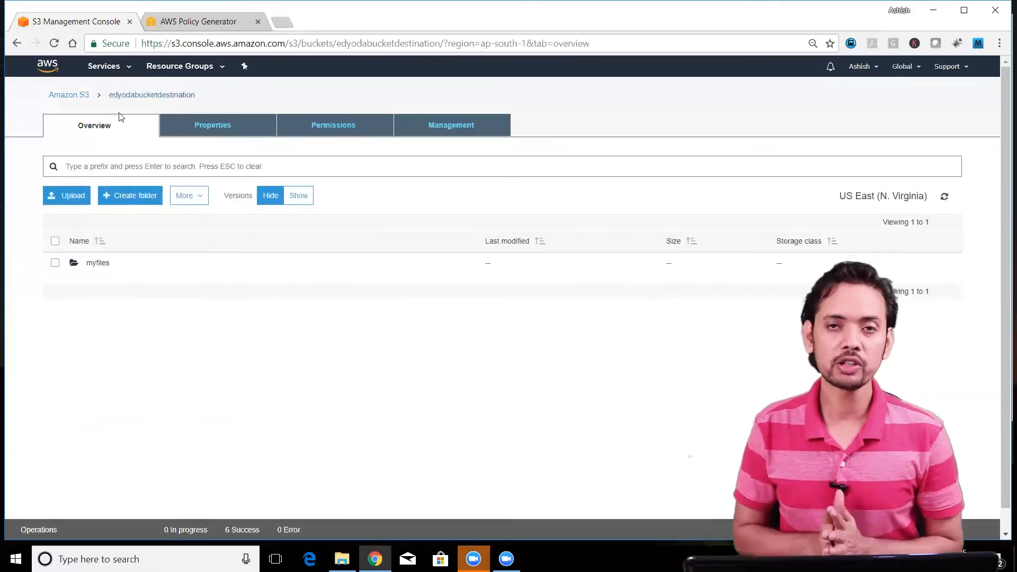